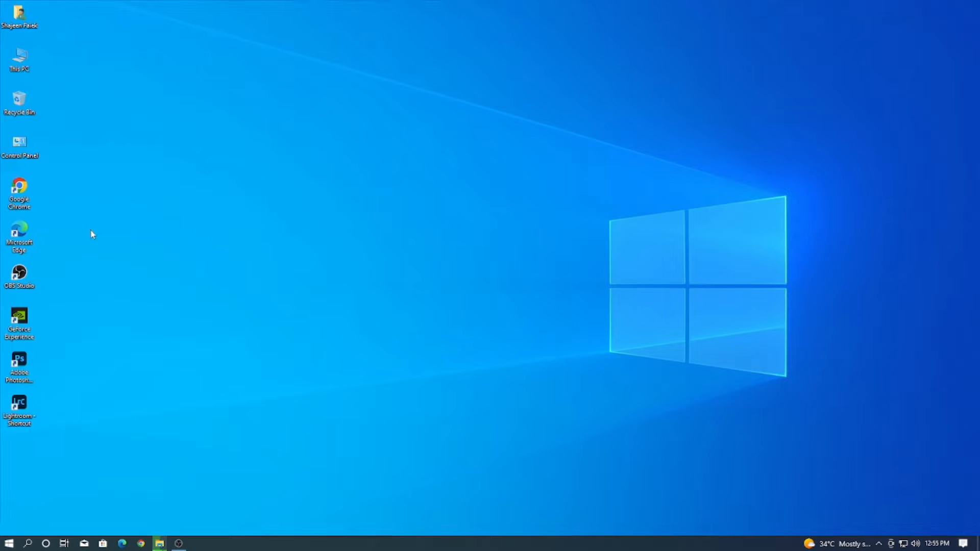
Open Google Chrome, search the web for rufus, and open the official Rufus website.
double_click(31, 204)
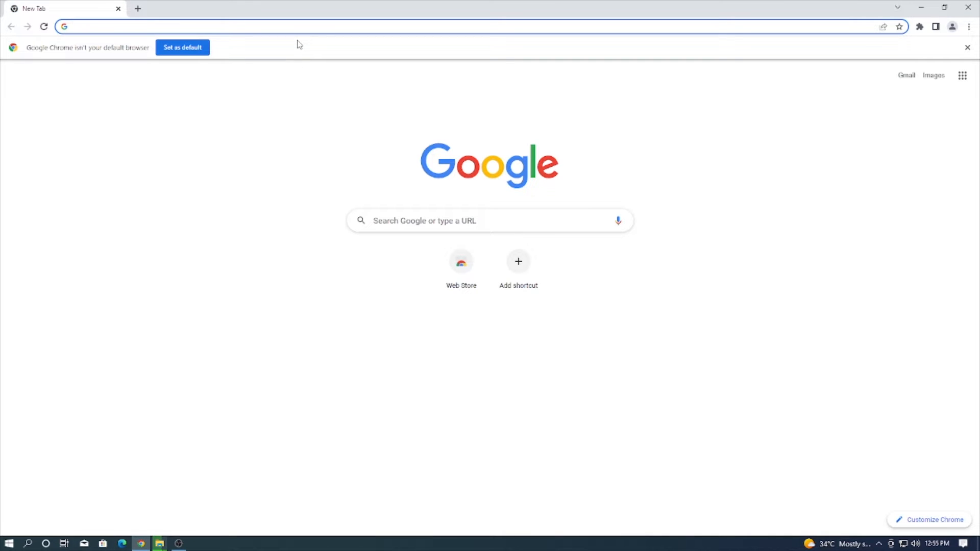
type("rufus")
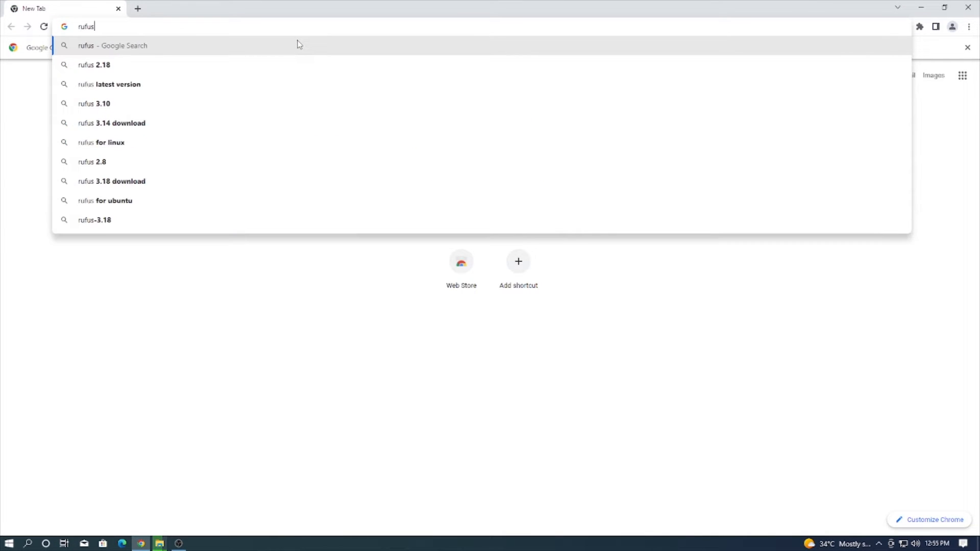
key("Return")
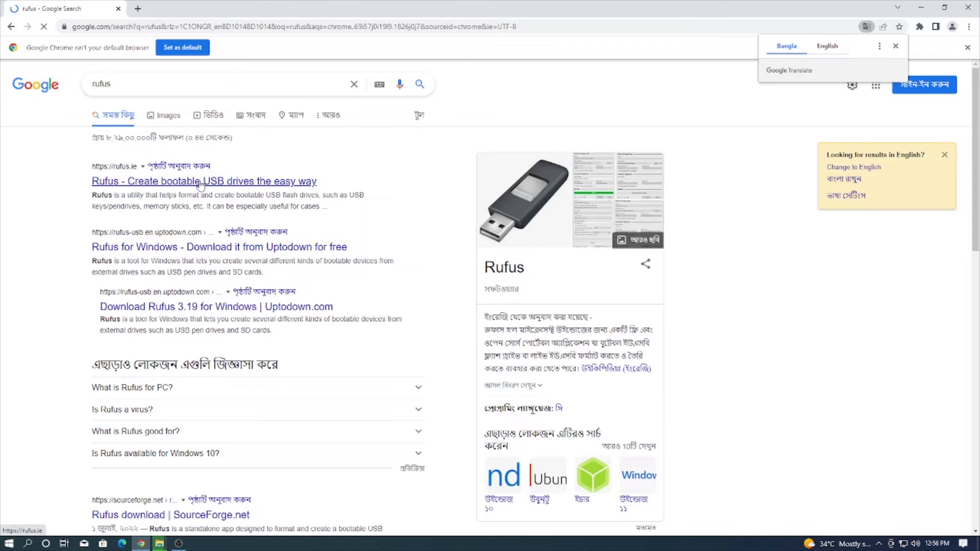
left_click(199, 182)
Download the Rufus 3.19 executable to the Programs download folder and dismiss the completion dialog.
scroll(213, 192, "down", 6)
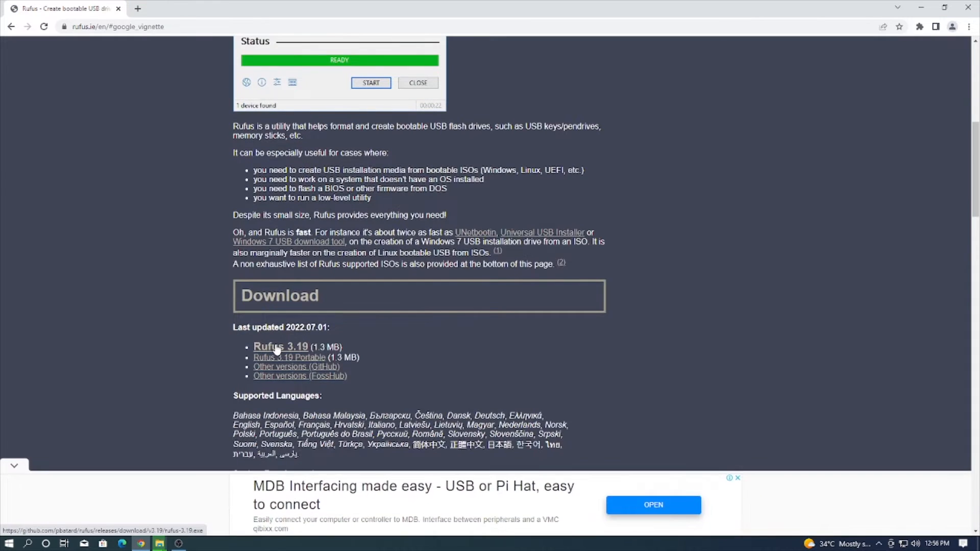
left_click(274, 349)
left_click(568, 170)
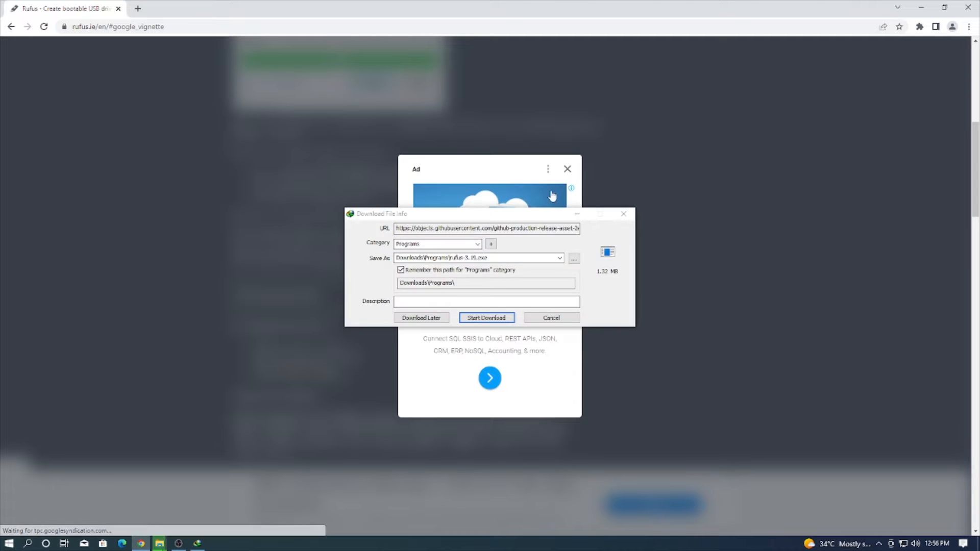
left_click(487, 318)
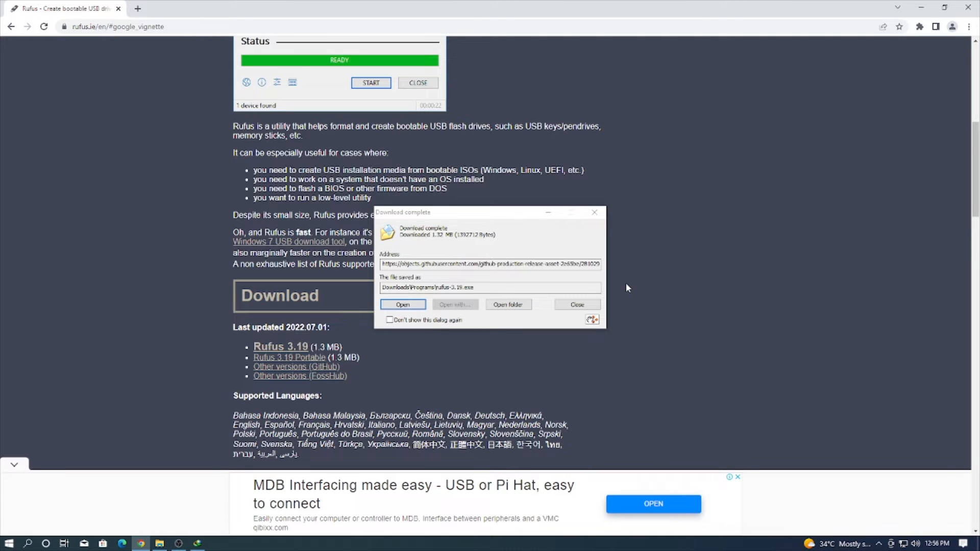
left_click(594, 212)
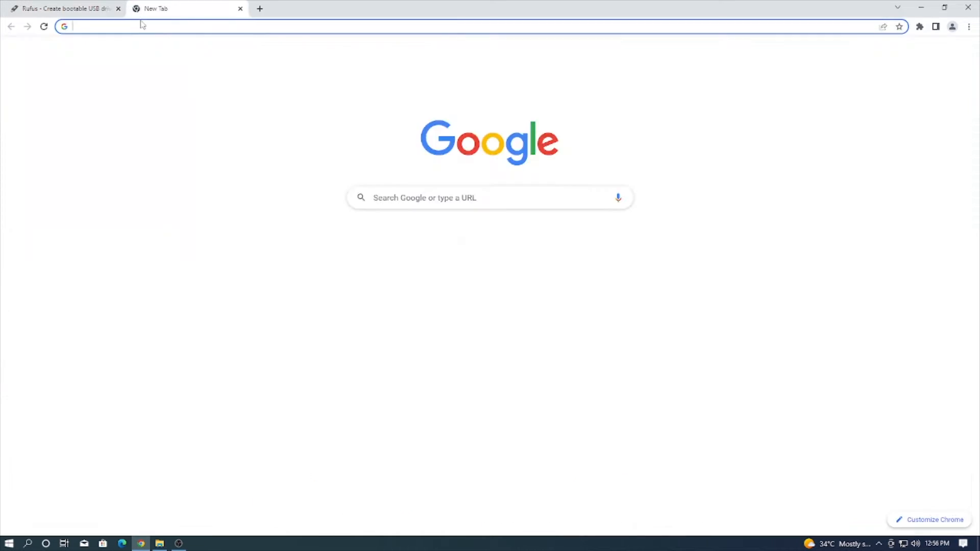
Search for "download ventoy" in a new tab and open the download page on ventoy.net.
left_click(137, 9)
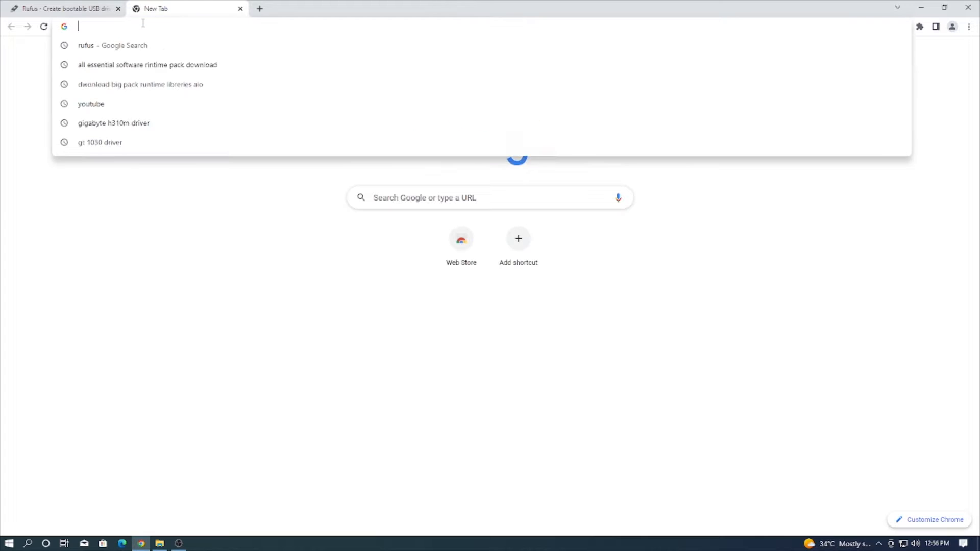
left_click(142, 24)
type("d")
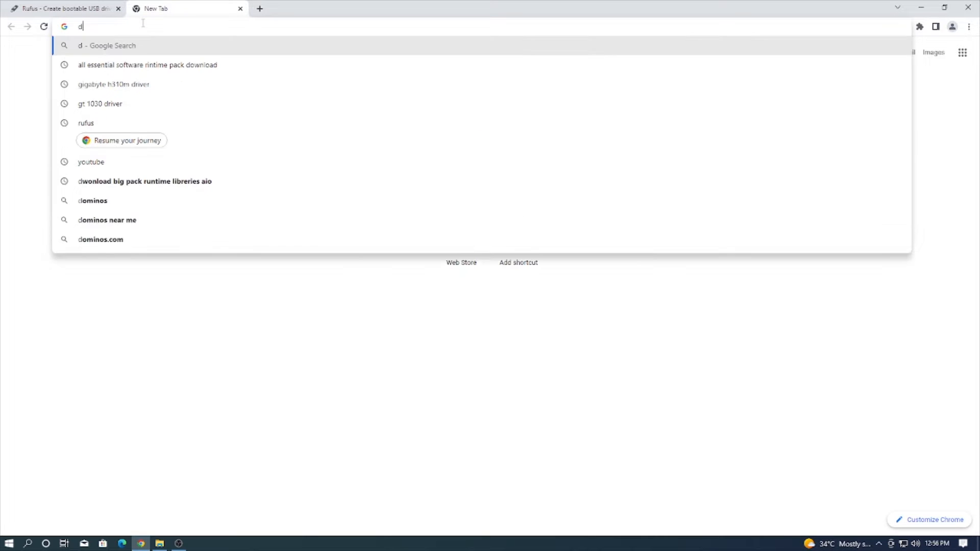
type("ownload vent")
key("Down")
key("Return")
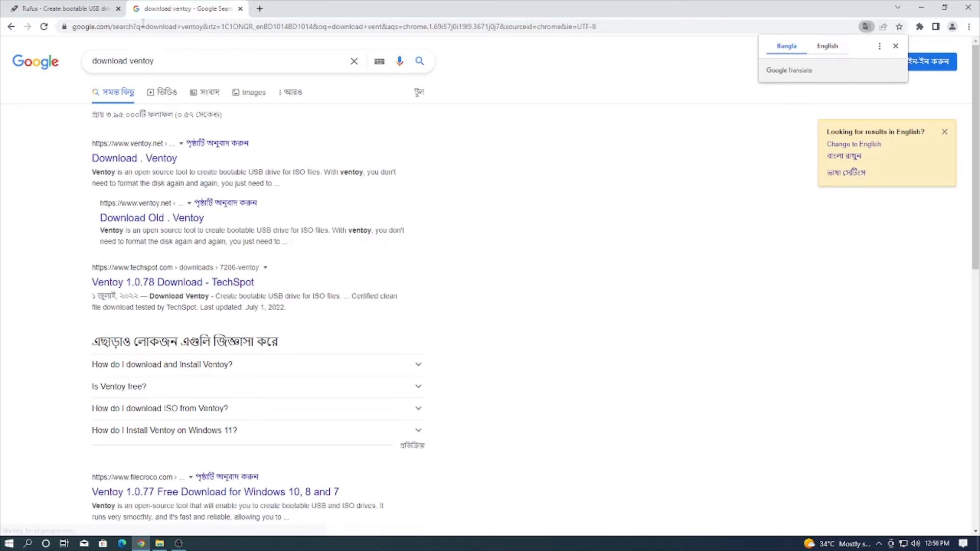
left_click(133, 162)
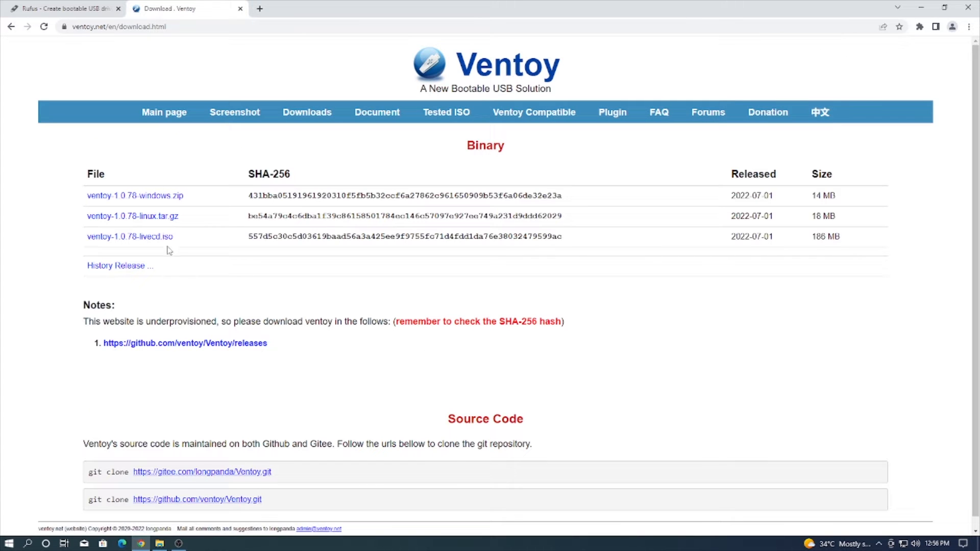
Download ventoy-1.0.78-windows.zip from Ventoy's GitHub releases and close the browser.
left_click(146, 197)
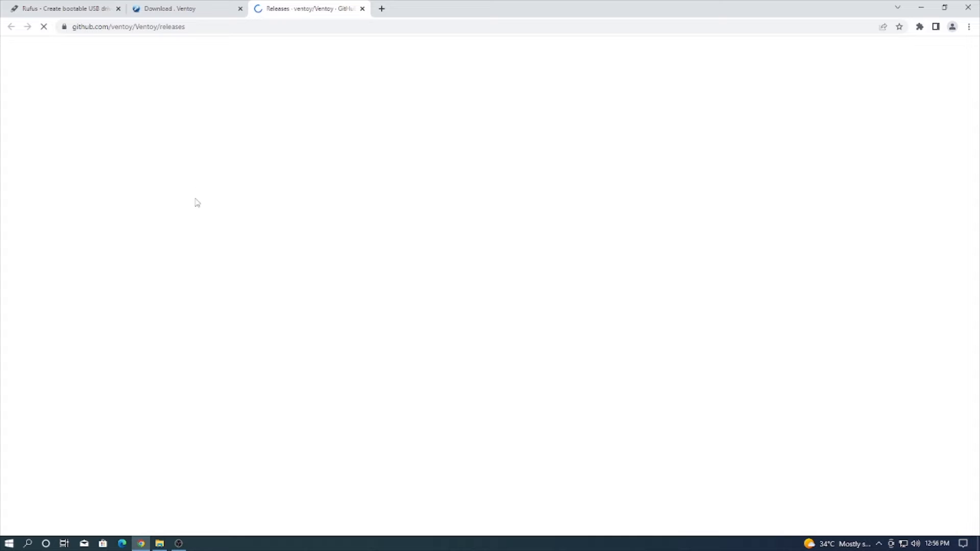
scroll(266, 238, "down", 3)
scroll(266, 238, "down", 3)
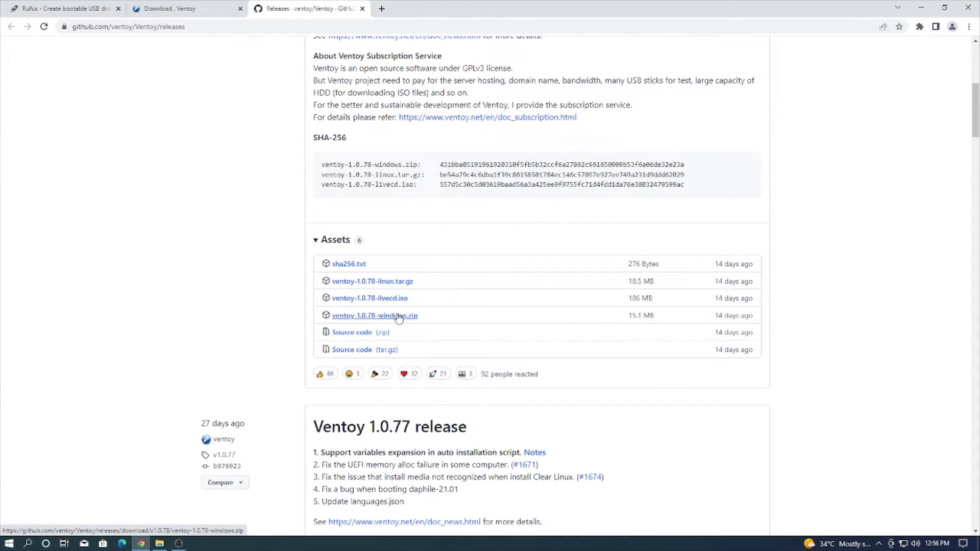
left_click(399, 316)
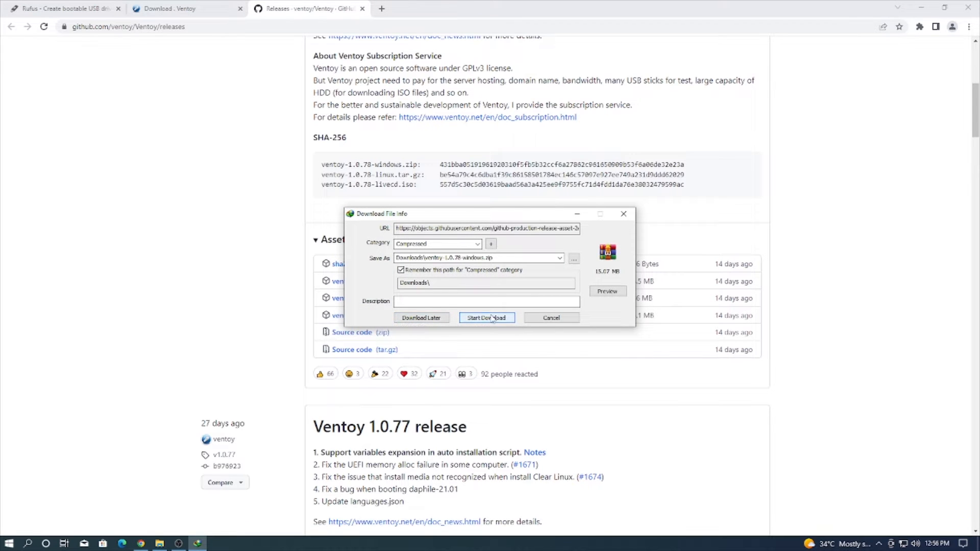
left_click(493, 318)
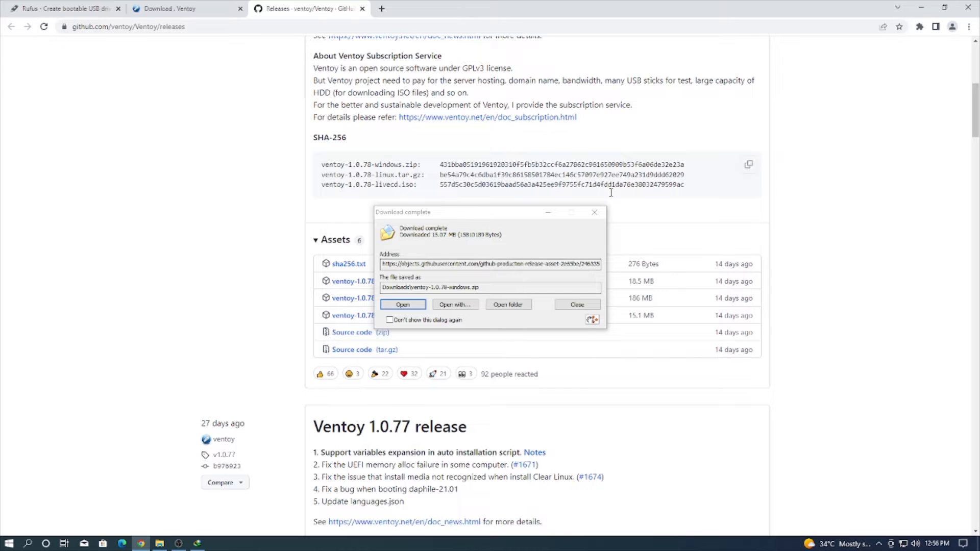
left_click(594, 212)
left_click(968, 7)
Dismiss the AutoPlay notification for USB Drive (J:) on the desktop.
right_click(347, 253)
left_click(371, 282)
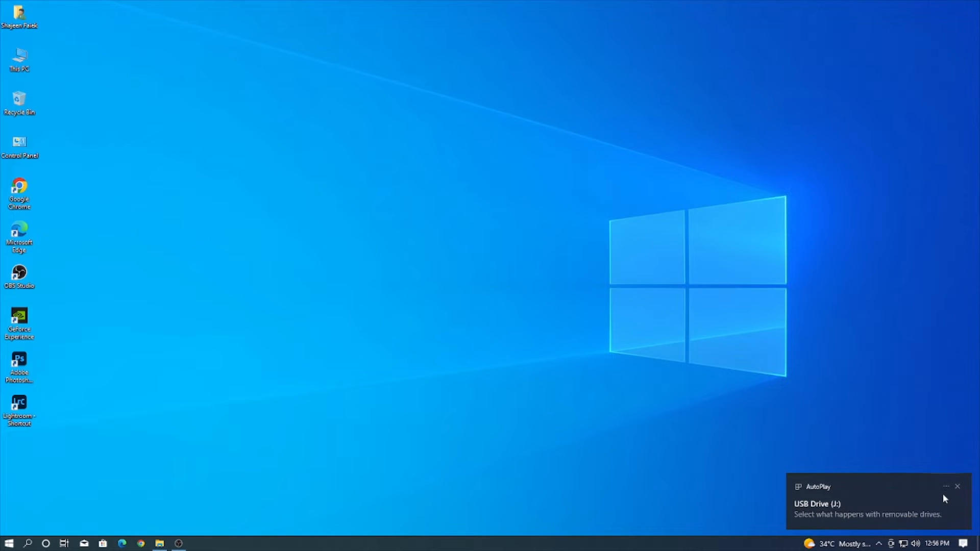
left_click(957, 486)
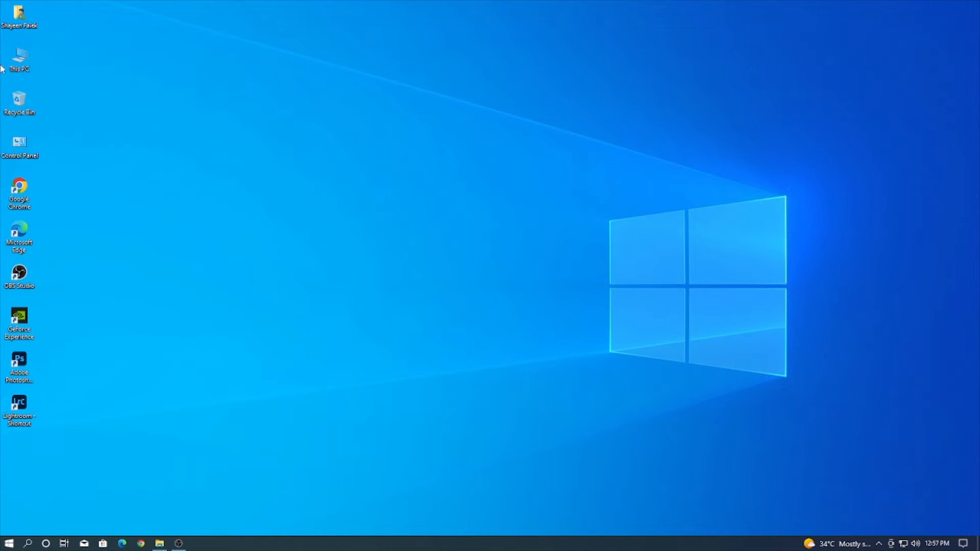
Open the Programs folder inside Downloads in File Explorer.
right_click(42, 92)
double_click(19, 59)
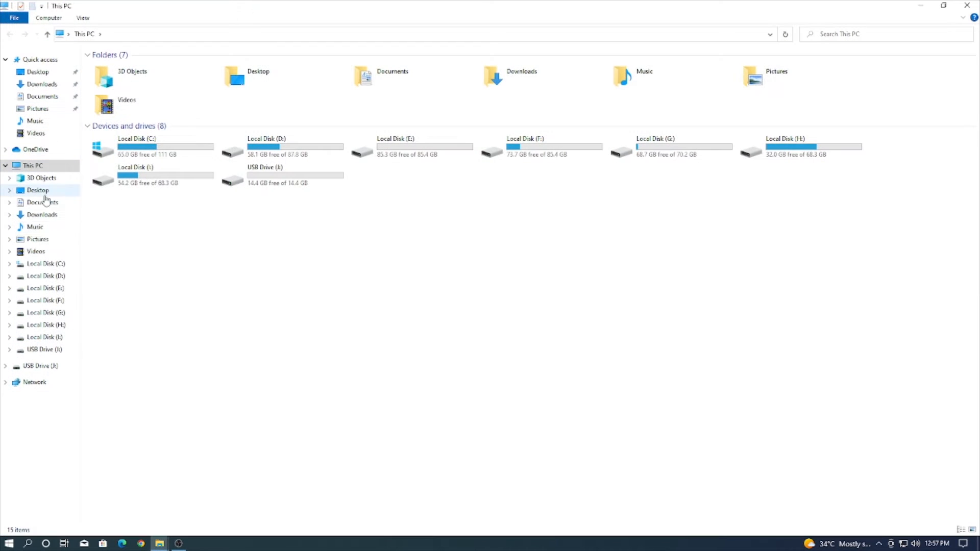
left_click(43, 214)
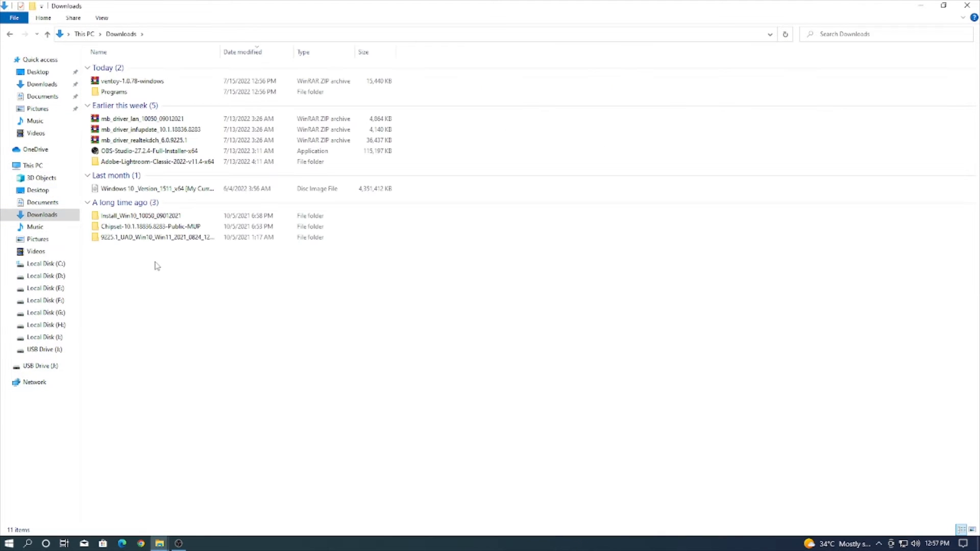
double_click(114, 95)
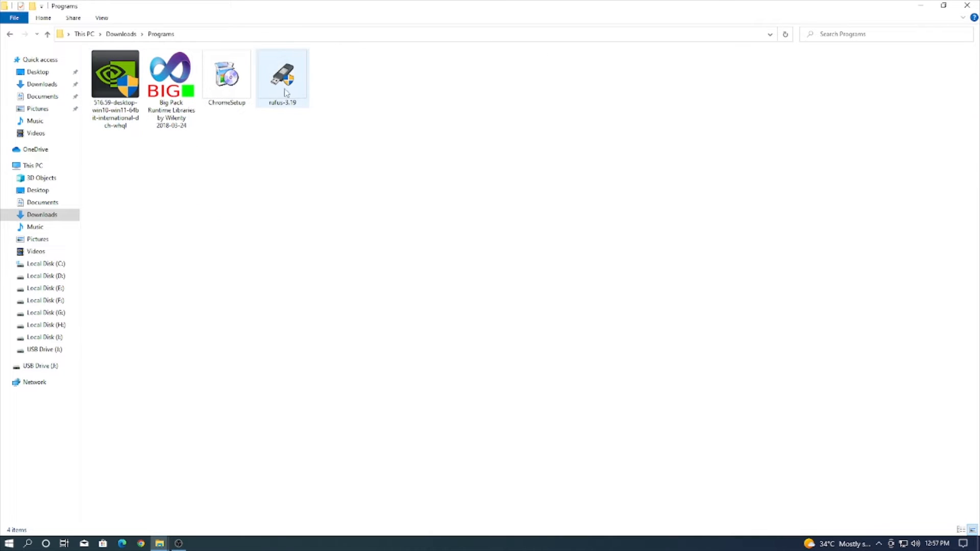
Run rufus-3.19 as administrator from the Programs folder.
left_click(288, 90)
double_click(287, 91)
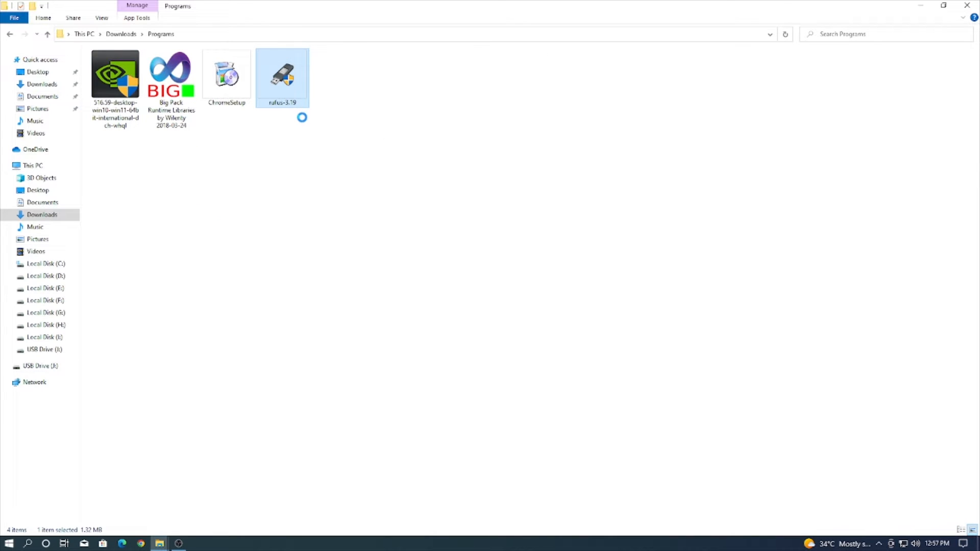
right_click(285, 86)
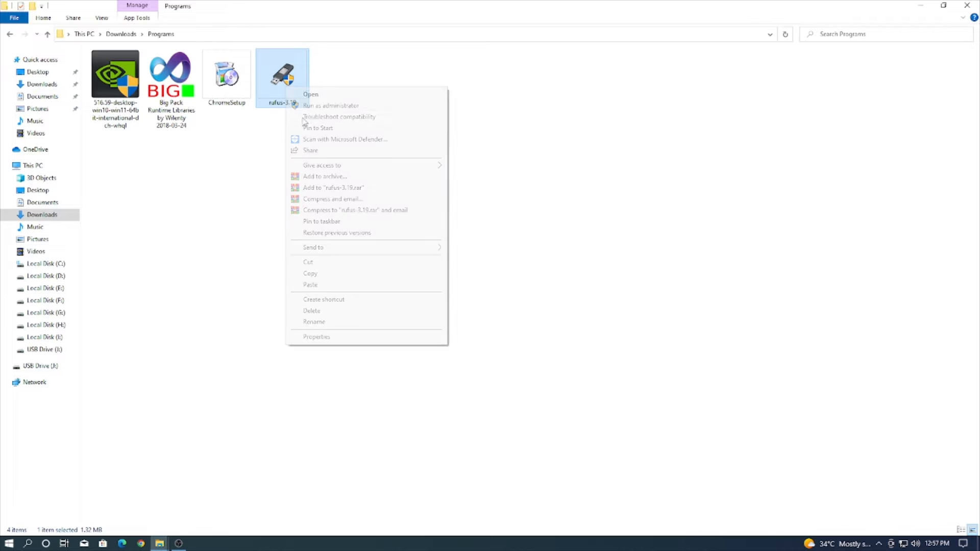
left_click(334, 105)
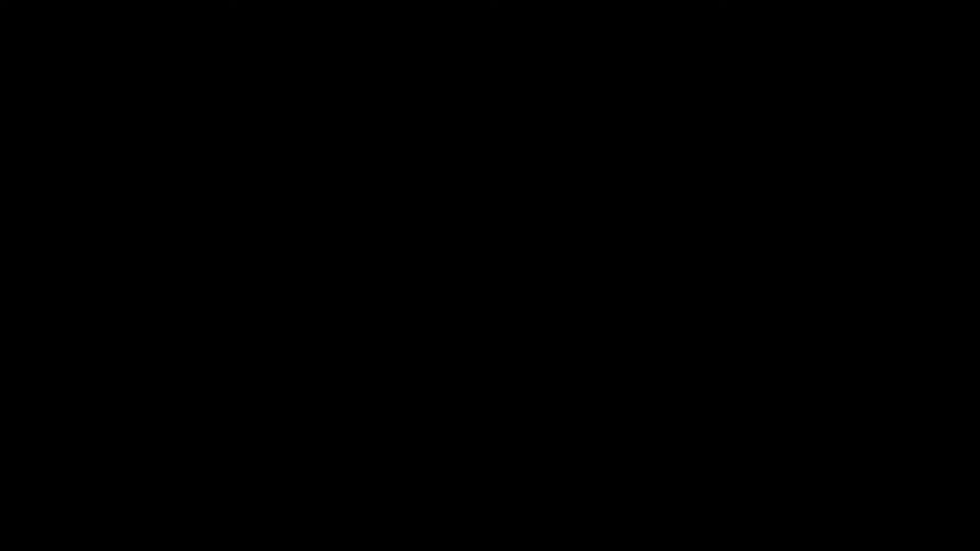
left_click(578, 282)
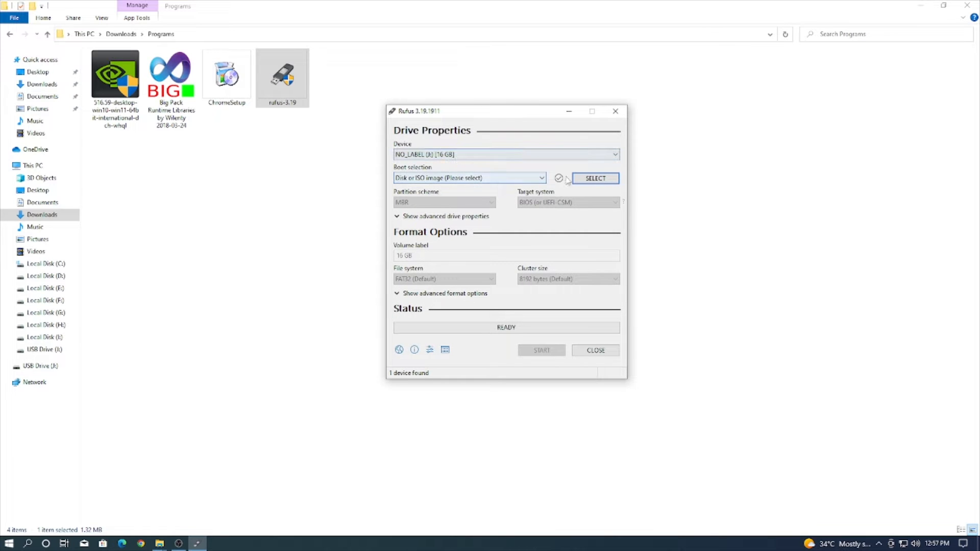
Browse for a boot image in Rufus and select the Windows 10 version 1511 x64 disc image in Downloads.
left_click(606, 182)
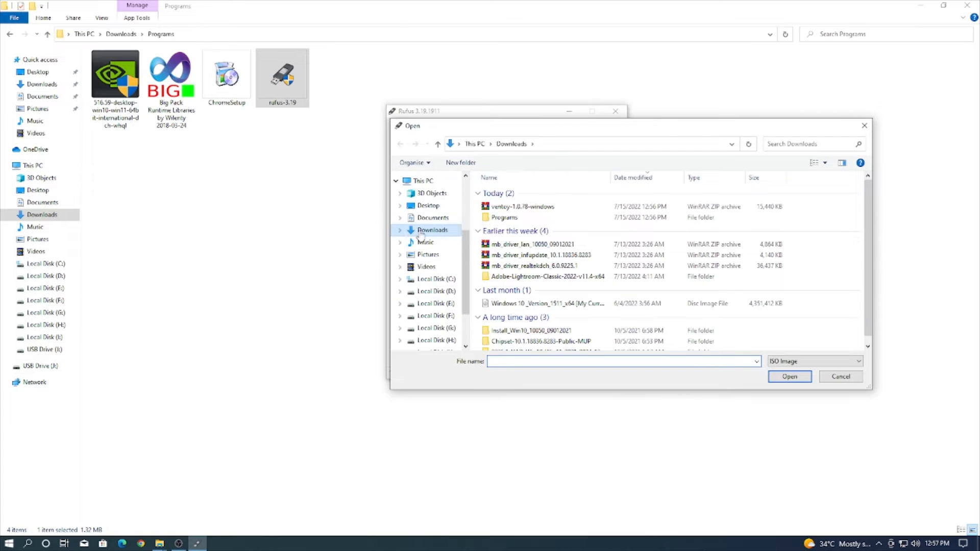
left_click(533, 303)
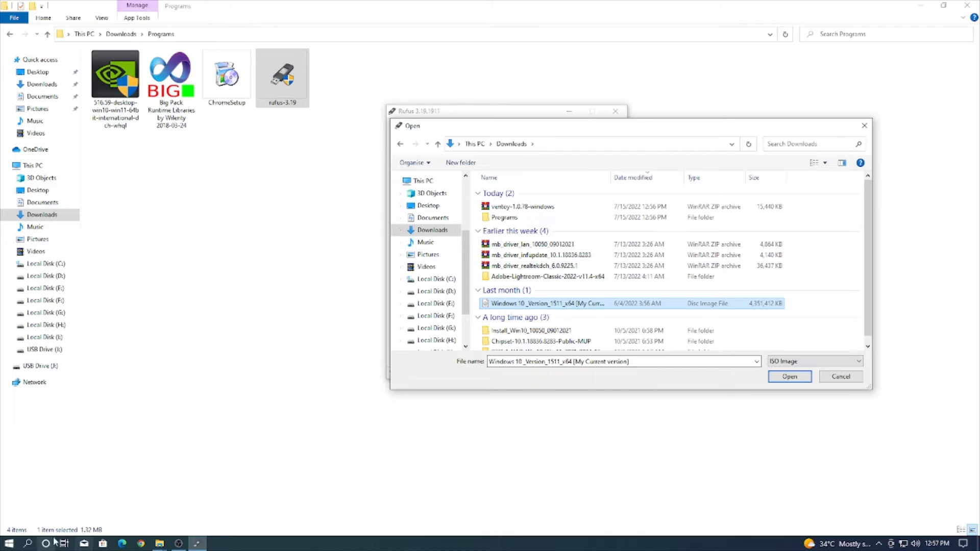
Switch to Google Chrome, search for "windows 10 iso", and open Microsoft's Windows 10 disc image download page.
left_click(142, 544)
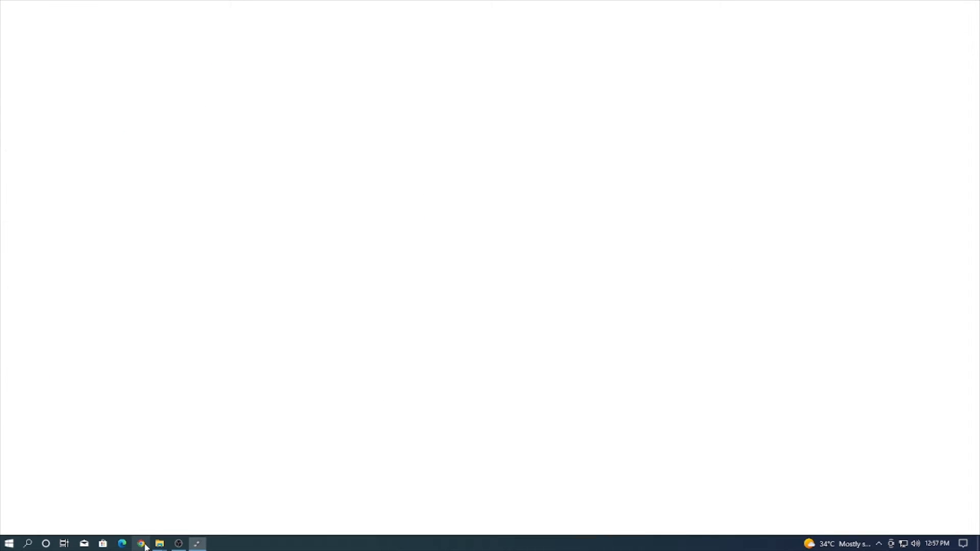
left_click(258, 29)
type("windows 1")
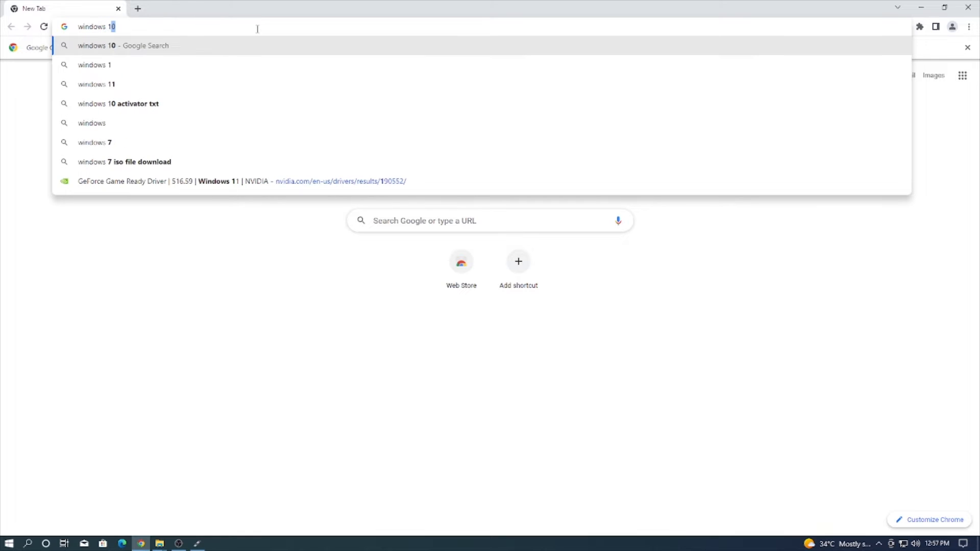
key("BackSpace")
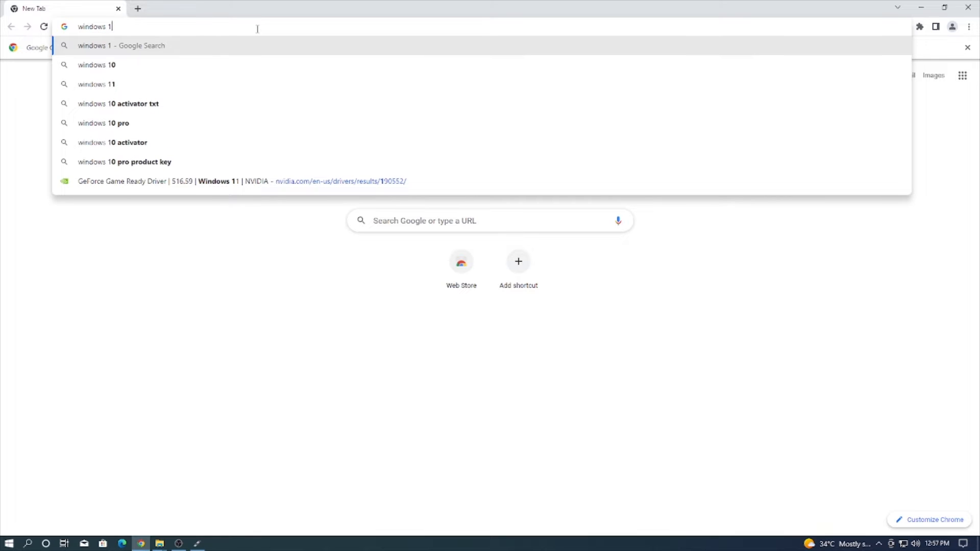
type("0 iso")
key("Return")
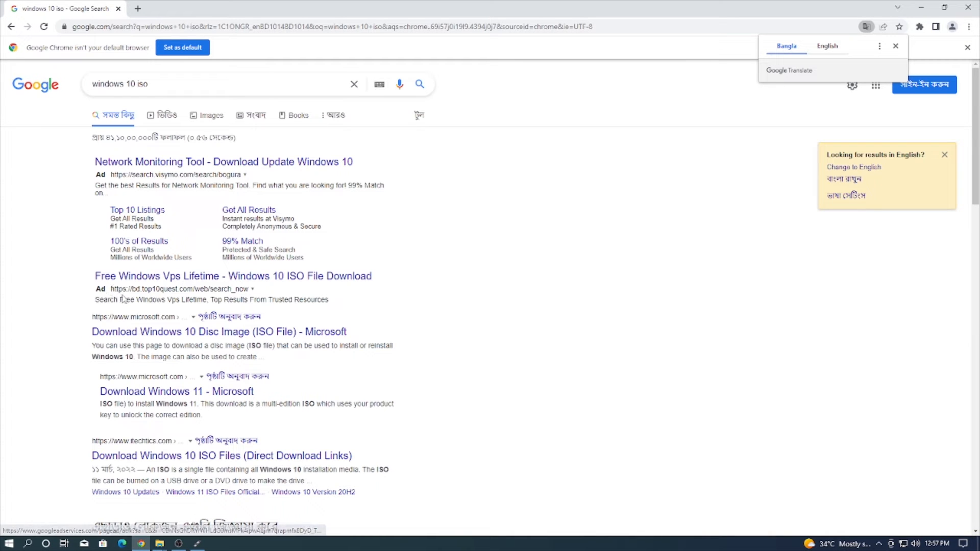
left_click(151, 334)
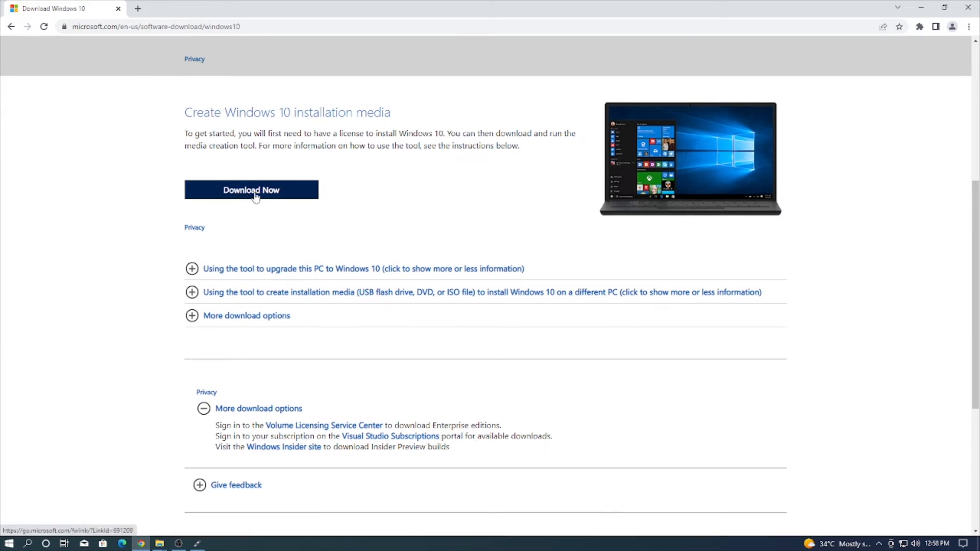
Download MediaCreationTool21H2.exe from the Microsoft page and launch it.
left_click(255, 197)
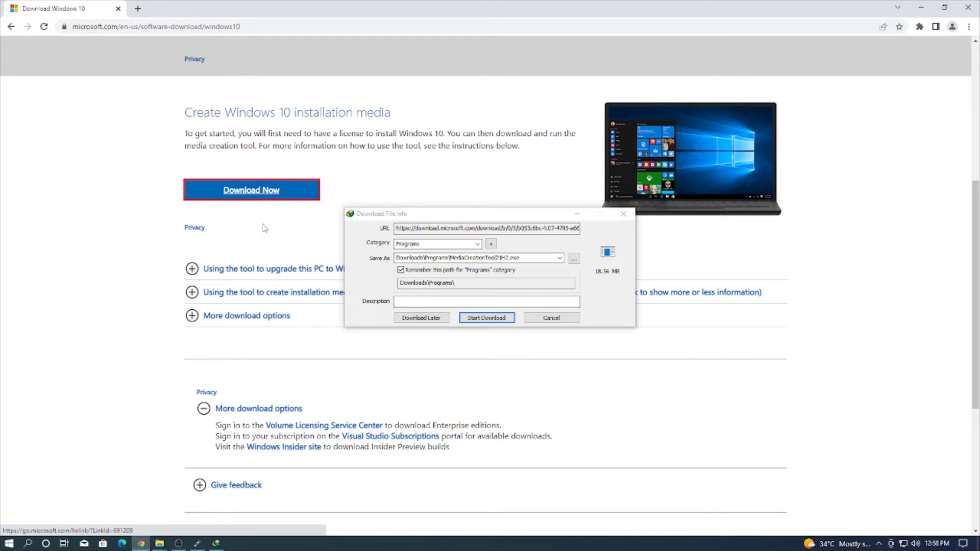
left_click(486, 318)
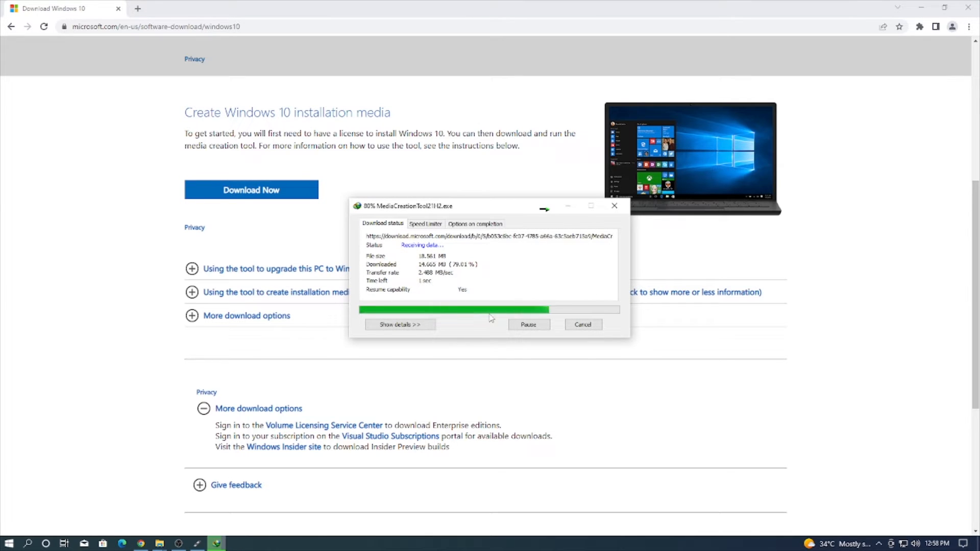
left_click(235, 315)
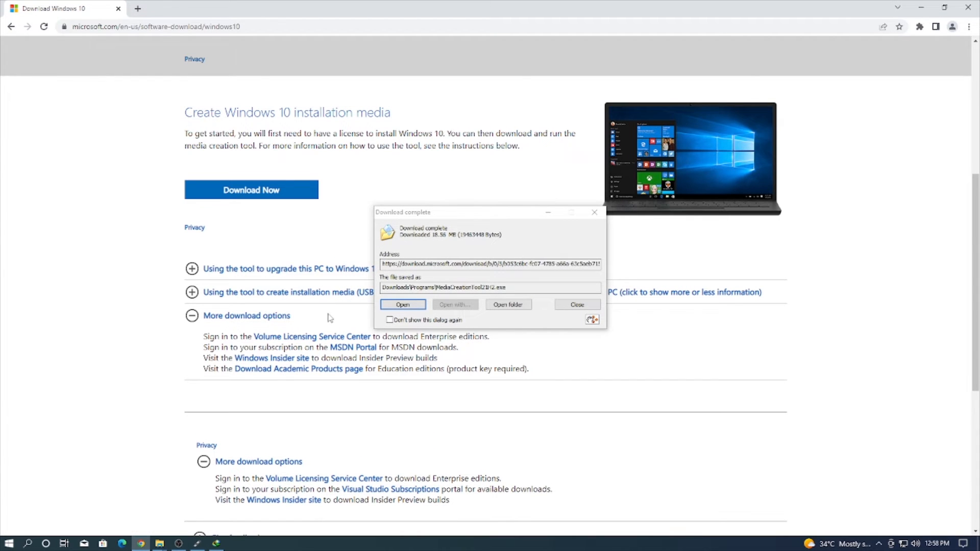
left_click(403, 304)
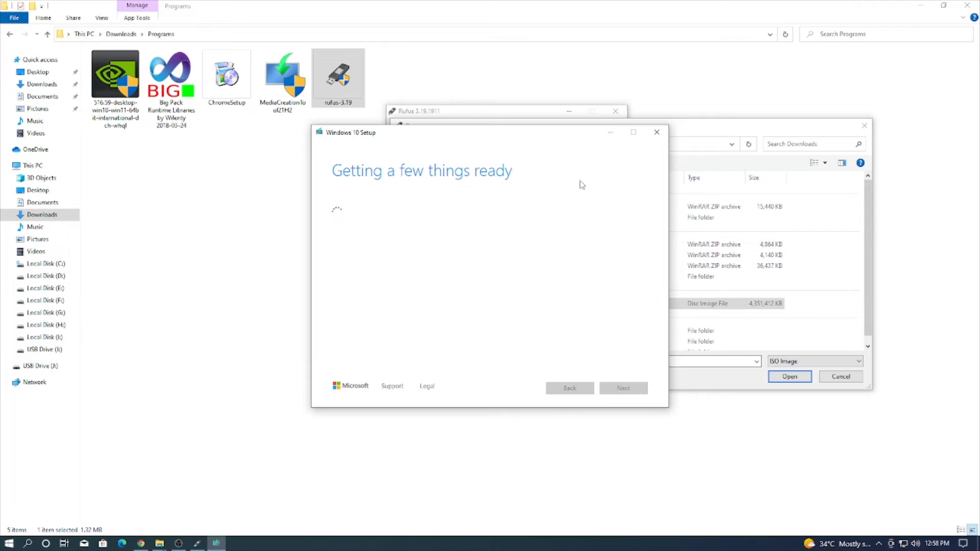
Accept the Media Creation Tool licence terms, minimise File Explorer, and move the setup window and the Rufus Open dialog apart.
left_click_drag(356, 140, 127, 141)
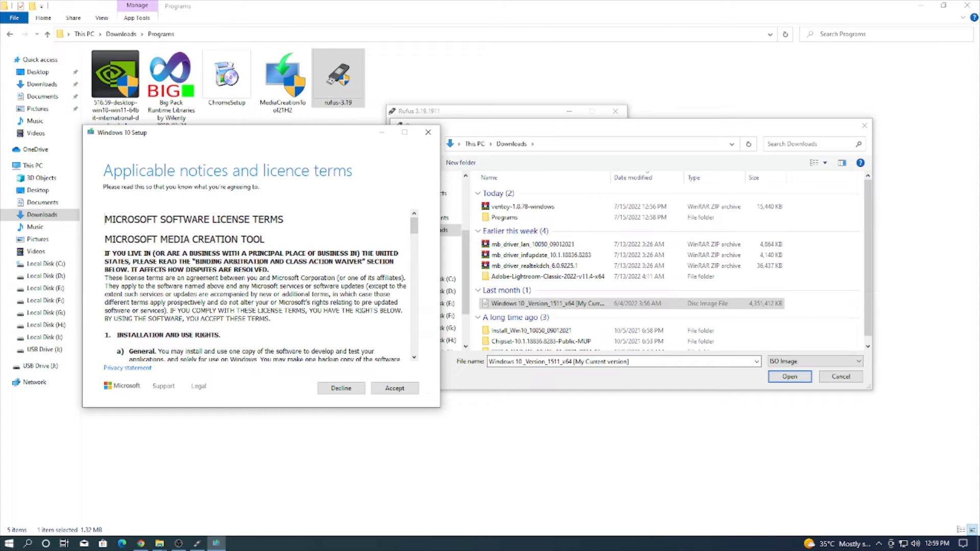
left_click(402, 392)
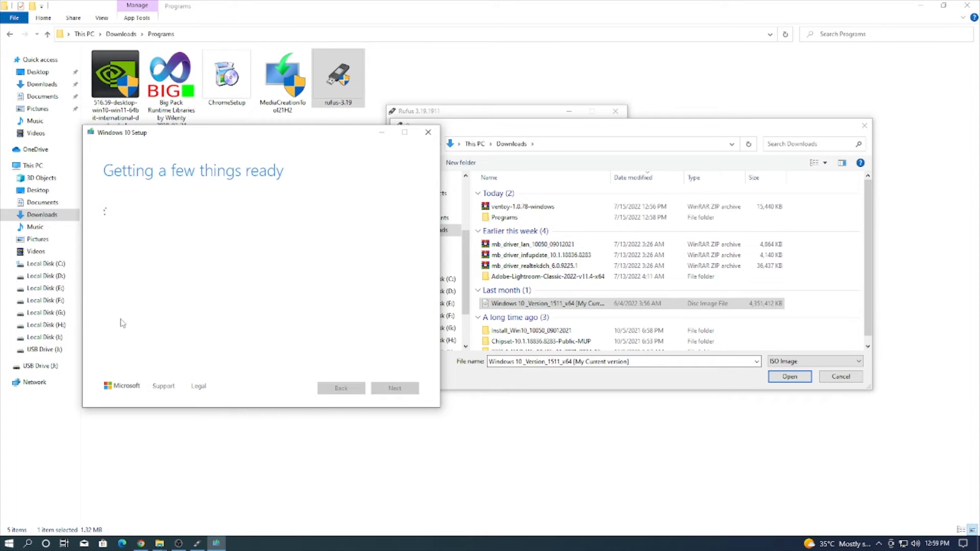
left_click(919, 6)
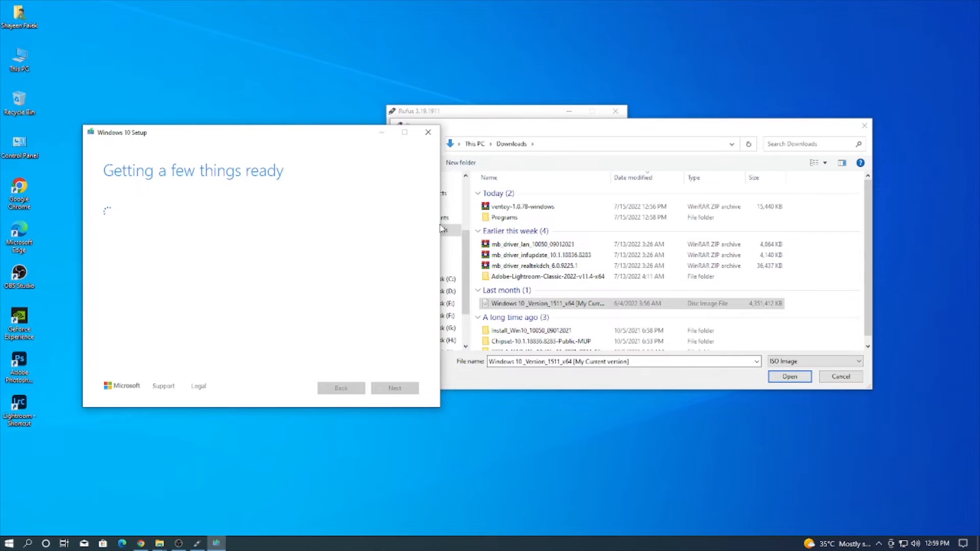
left_click_drag(485, 126, 549, 148)
left_click(263, 150)
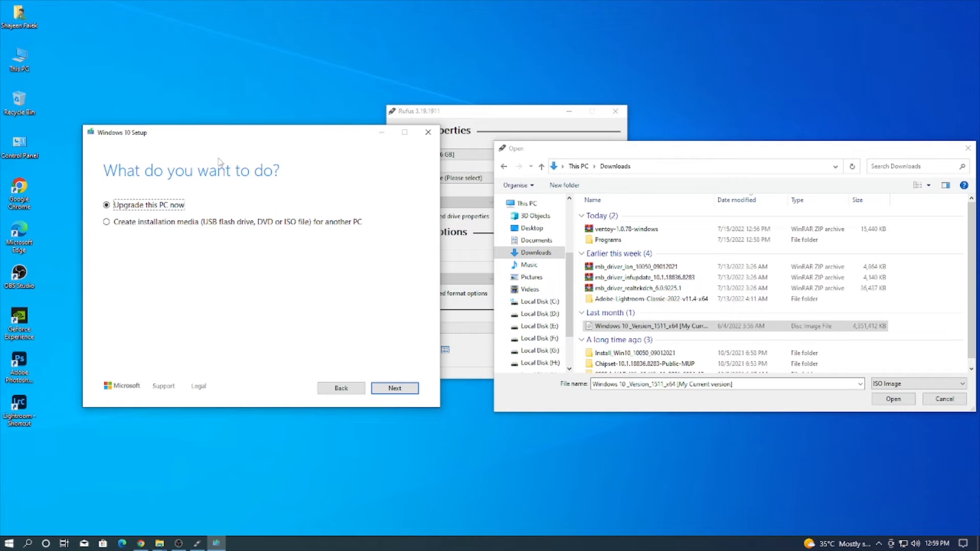
Choose to create installation media for another PC, turn off the recommended options, and set the language to English (United States).
left_click(212, 224)
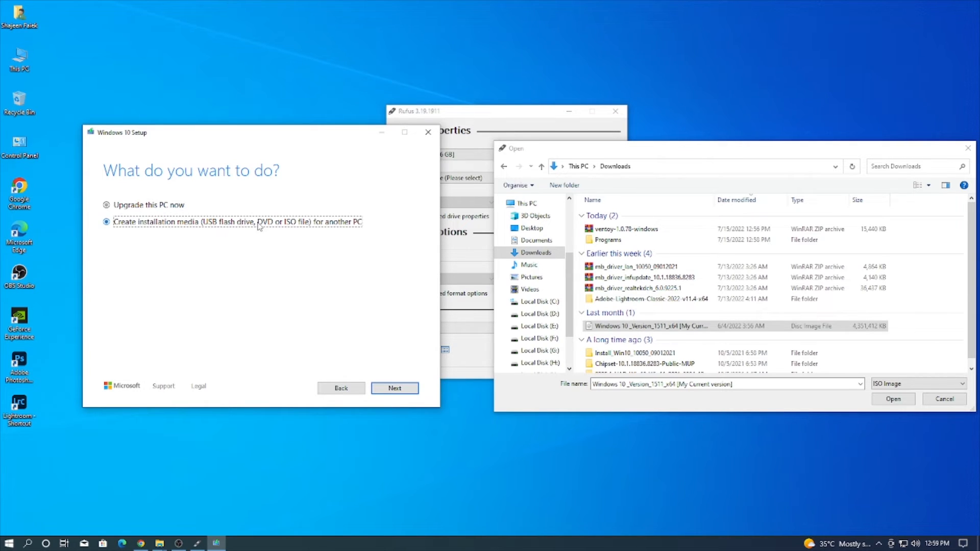
left_click(391, 389)
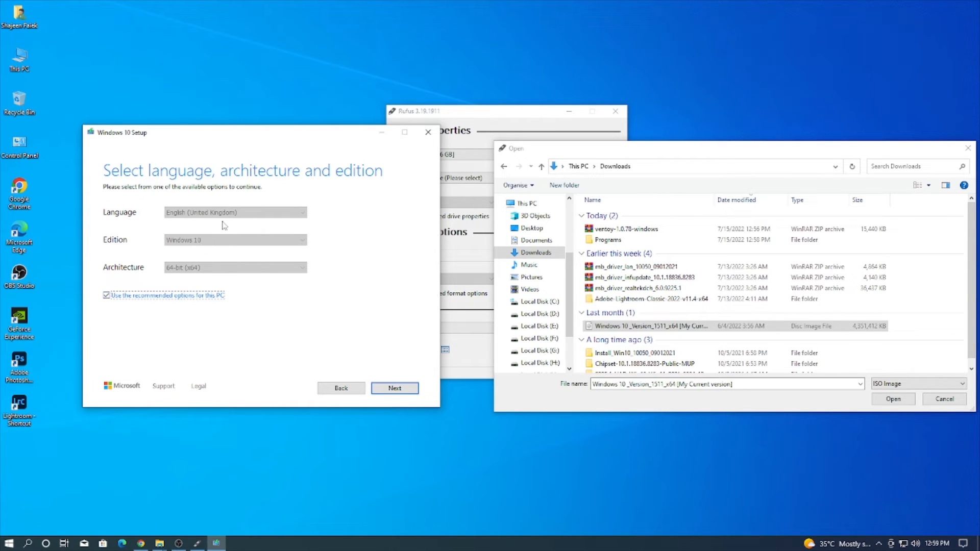
left_click(174, 296)
left_click(212, 213)
left_click(211, 230)
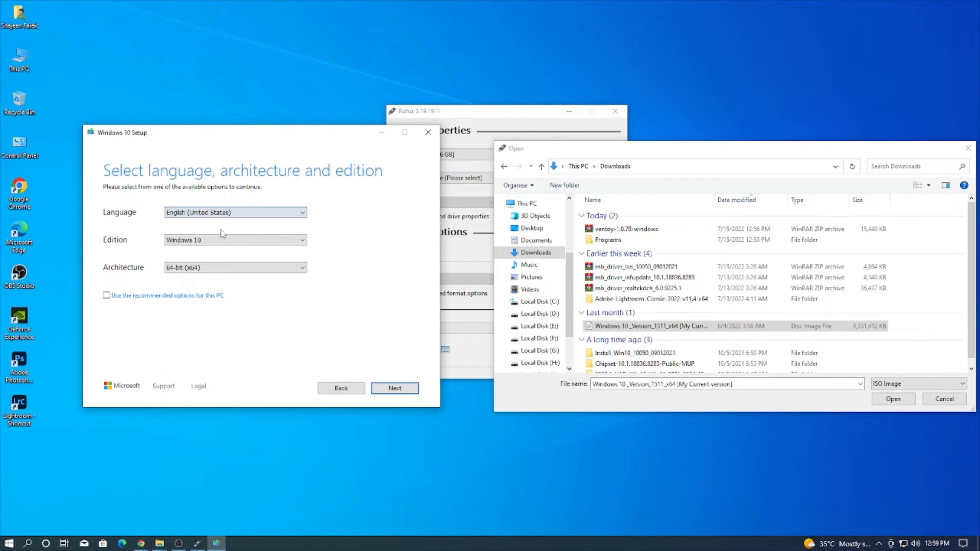
left_click(388, 390)
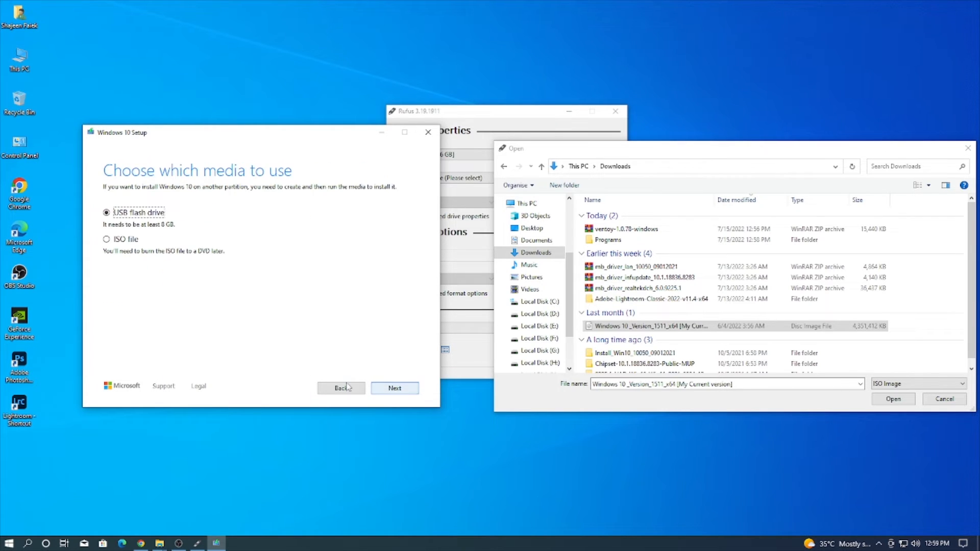
Try the ISO file media option, reselect USB flash drive, and quit Windows 10 Setup.
left_click(112, 241)
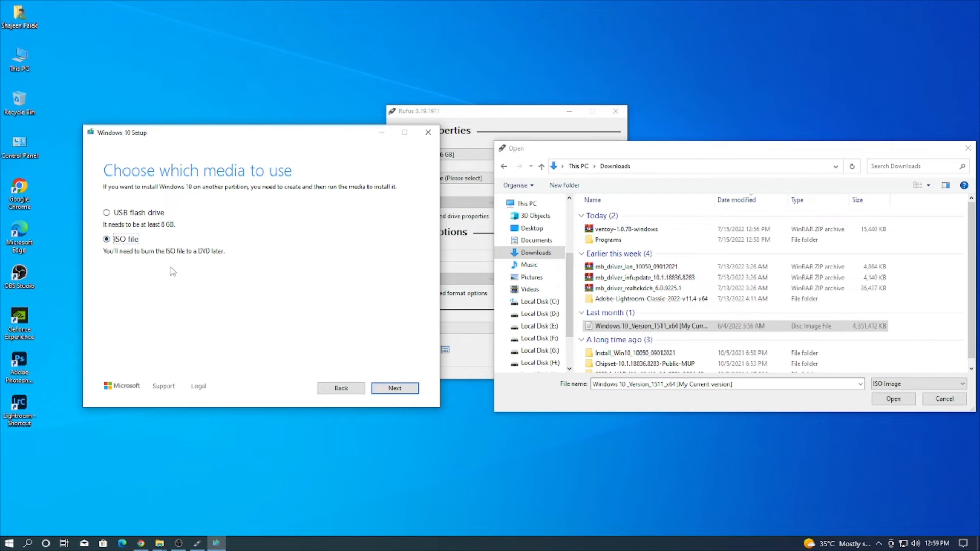
left_click(115, 213)
left_click(427, 134)
left_click(488, 309)
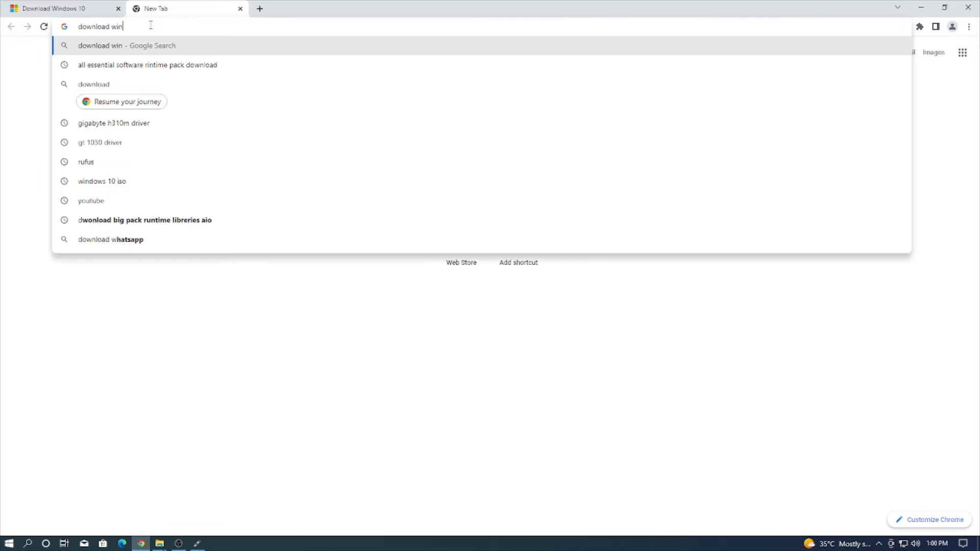
In Google Chrome, search for "download windows 11" and open Microsoft's Windows 11 download page.
type("dwo")
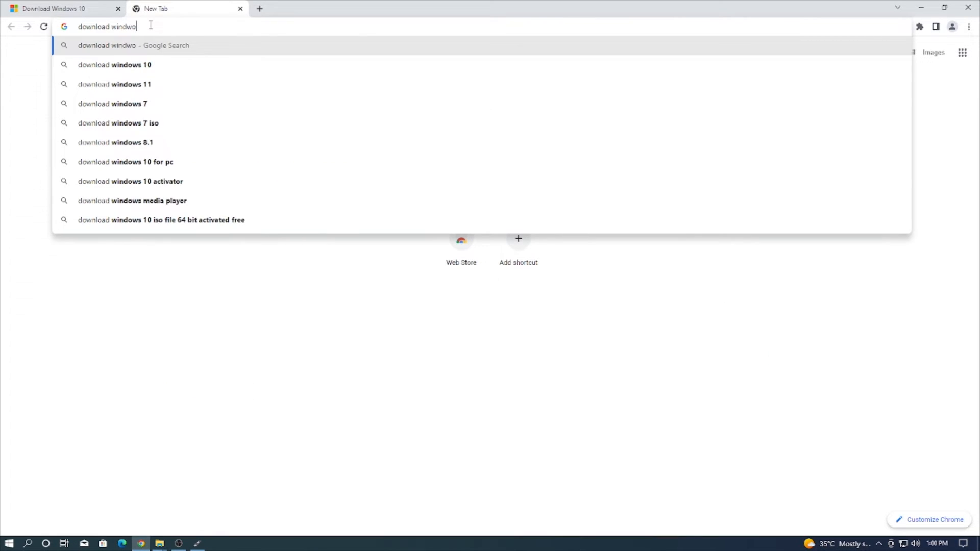
key("Down")
key("Down")
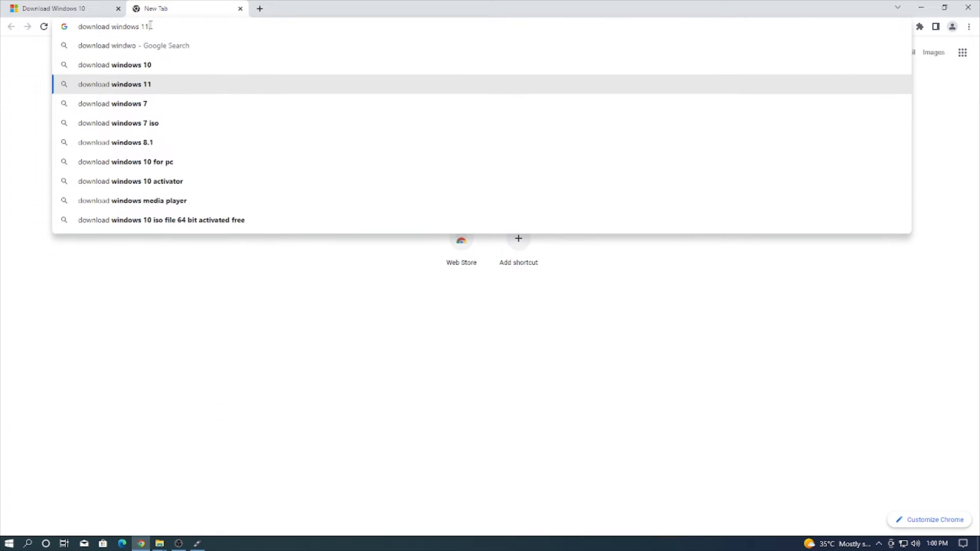
key("Return")
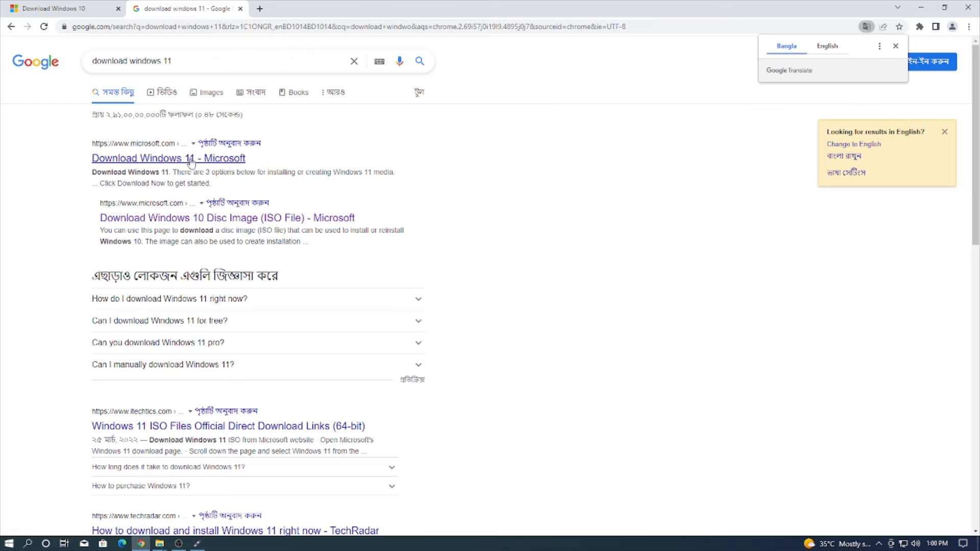
left_click(190, 163)
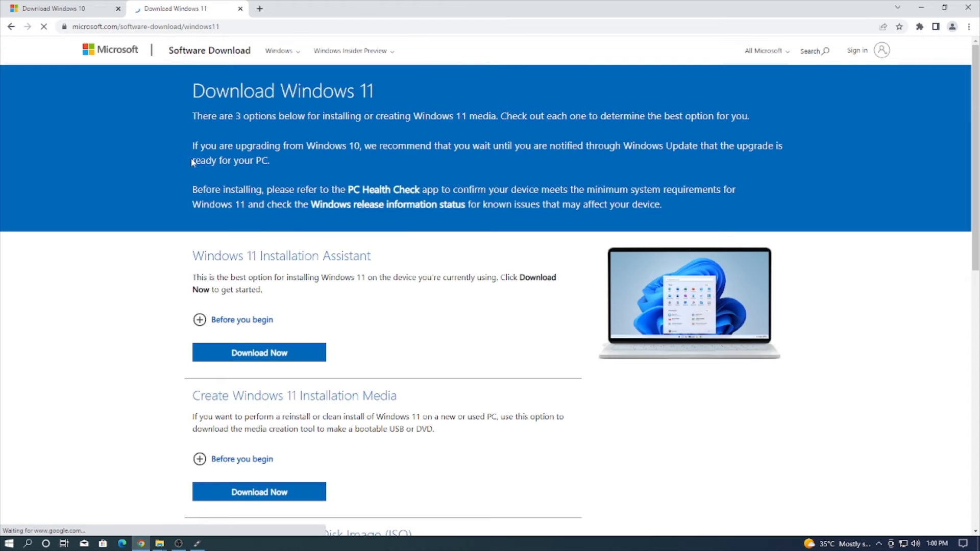
Request the Windows 11 (multi-edition ISO) disk image and confirm English (United States) as the product language.
scroll(193, 162, "down", 4)
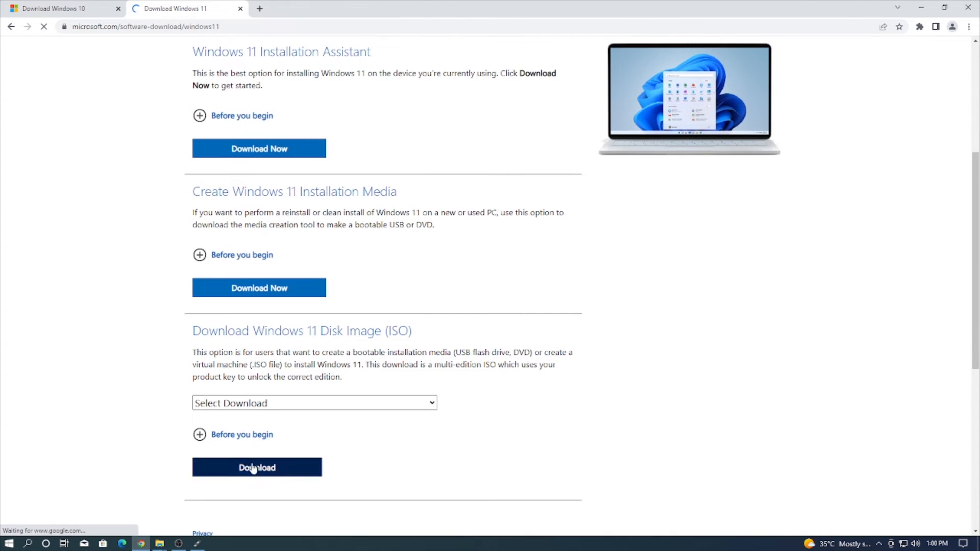
left_click(249, 404)
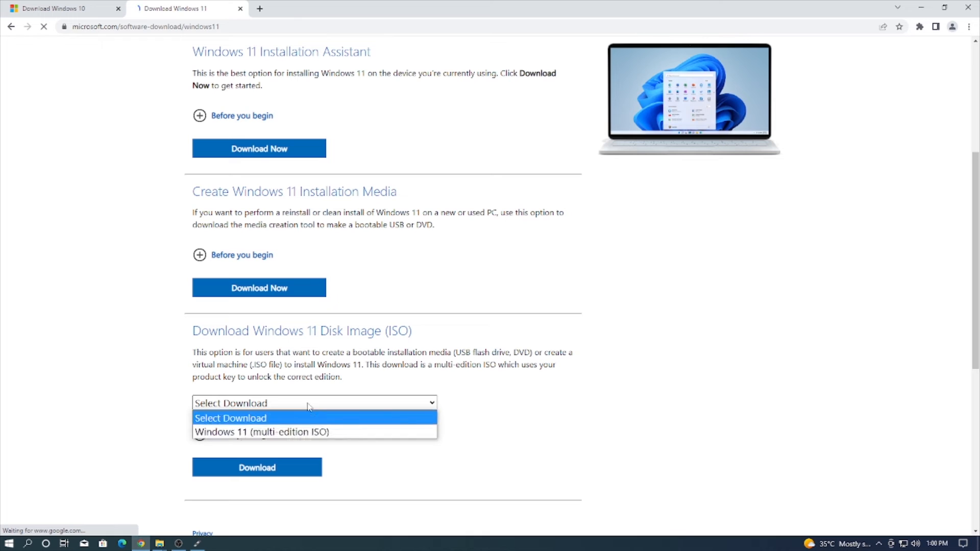
left_click(286, 432)
scroll(276, 409, "down", 2)
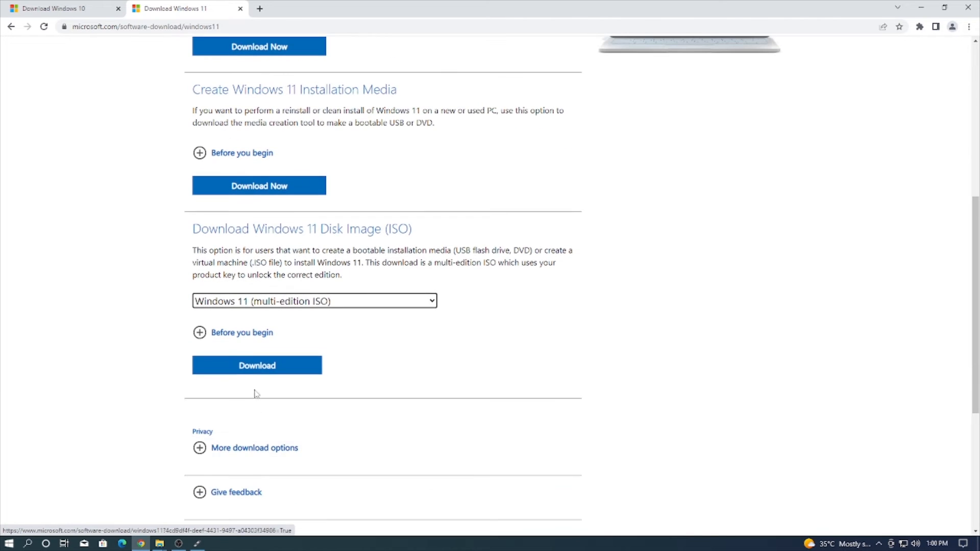
left_click(247, 366)
scroll(246, 366, "down", 5)
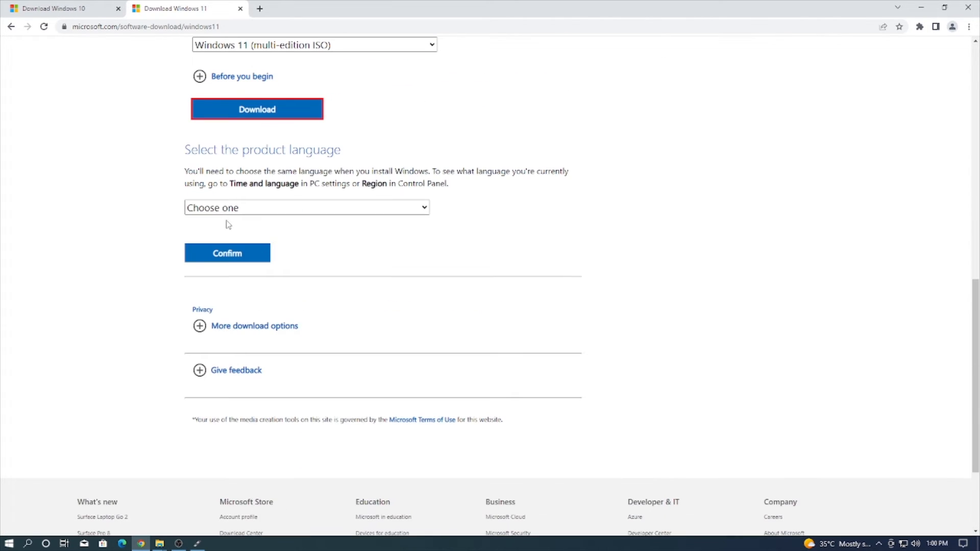
left_click(230, 208)
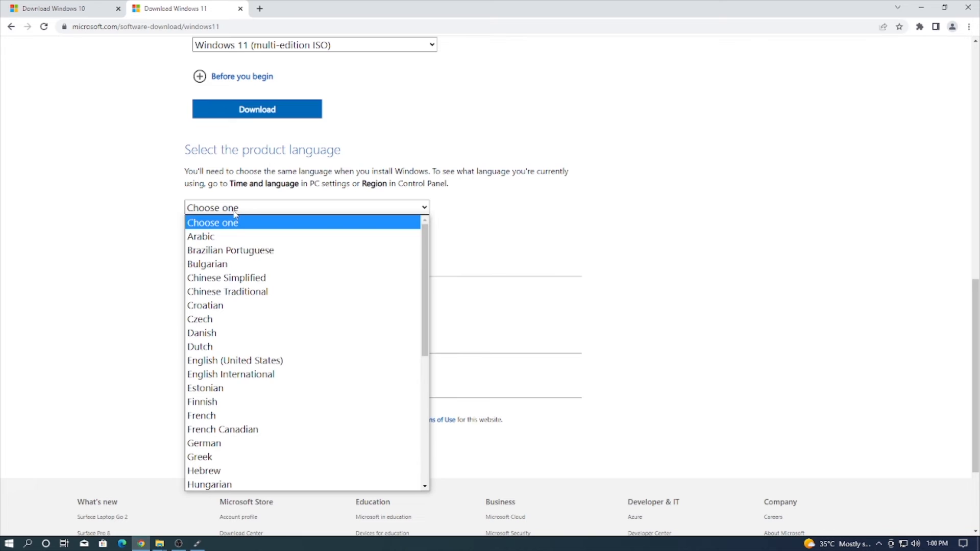
left_click(241, 360)
left_click(230, 260)
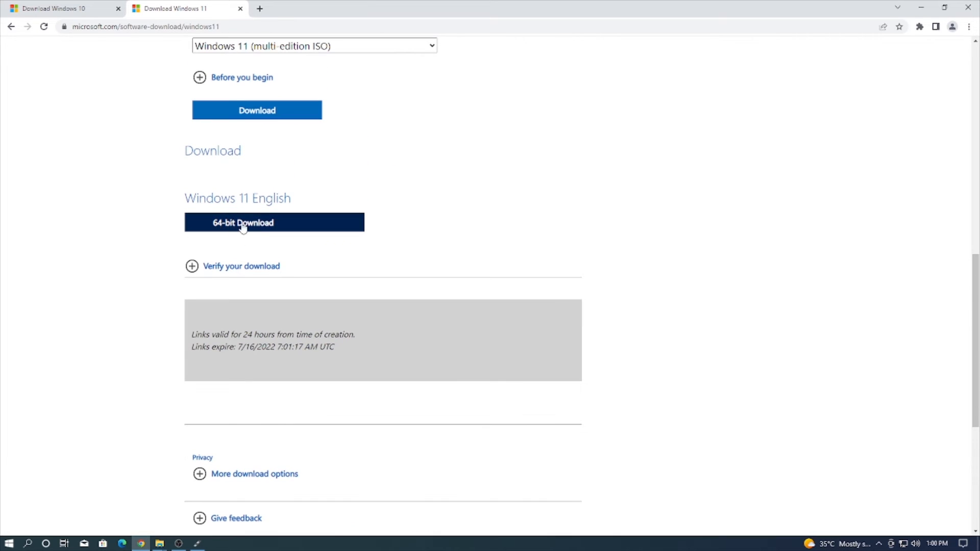
Request the 64-bit Windows 11 English download, Win11_English_x64v1.iso, and cancel it in the download dialog.
scroll(240, 225, "down", 2)
scroll(249, 209, "up", 2)
left_click(238, 219)
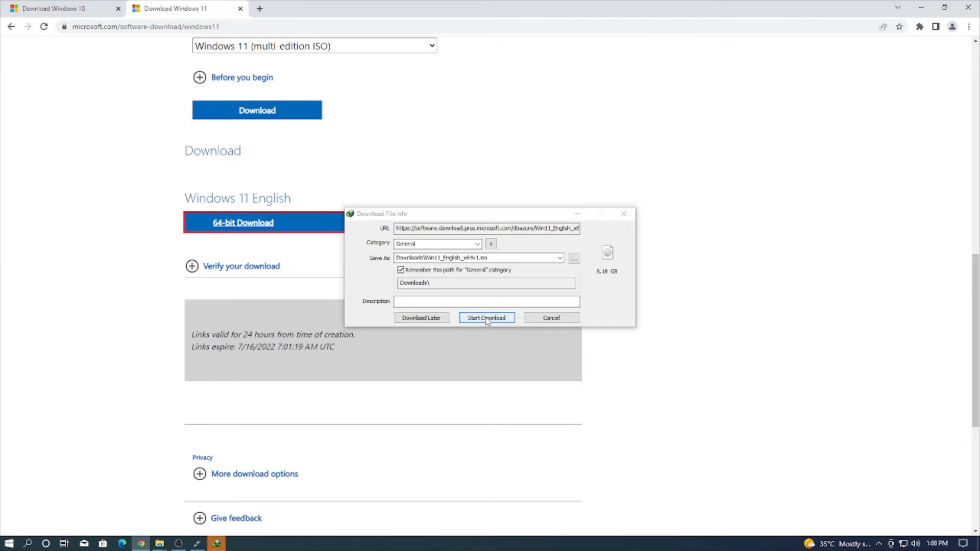
left_click(549, 319)
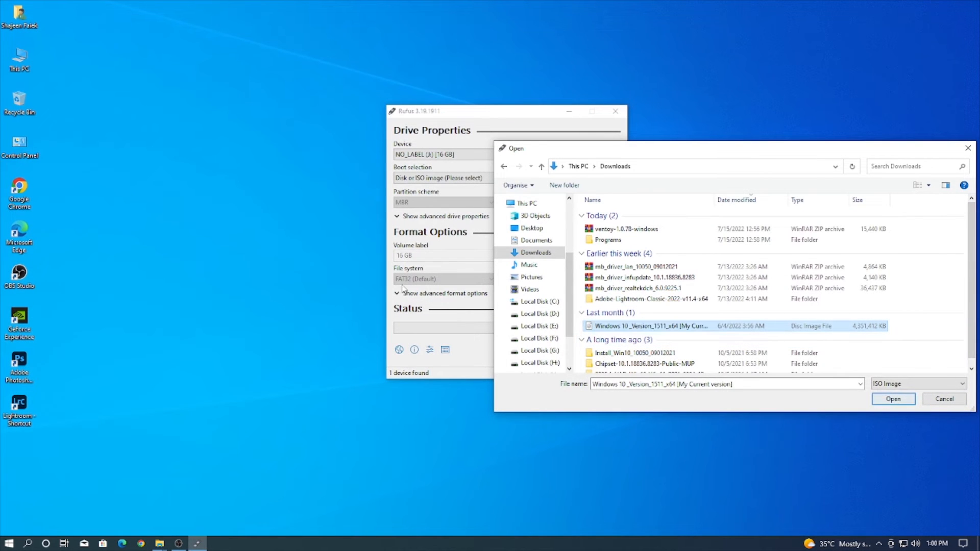
Switch to Rufus, load the selected Windows 10 version 1511 x64 image, and check the available partition schemes.
left_click(894, 399)
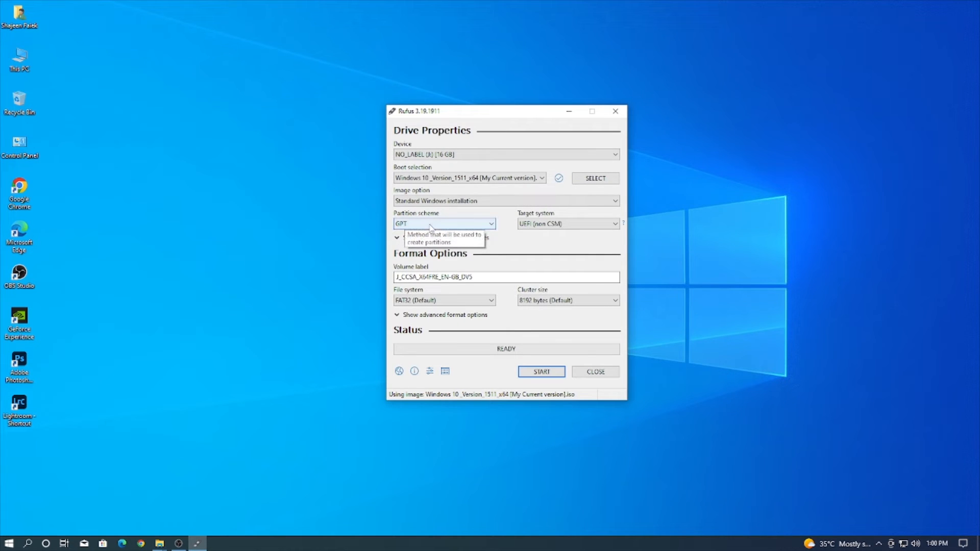
left_click(431, 225)
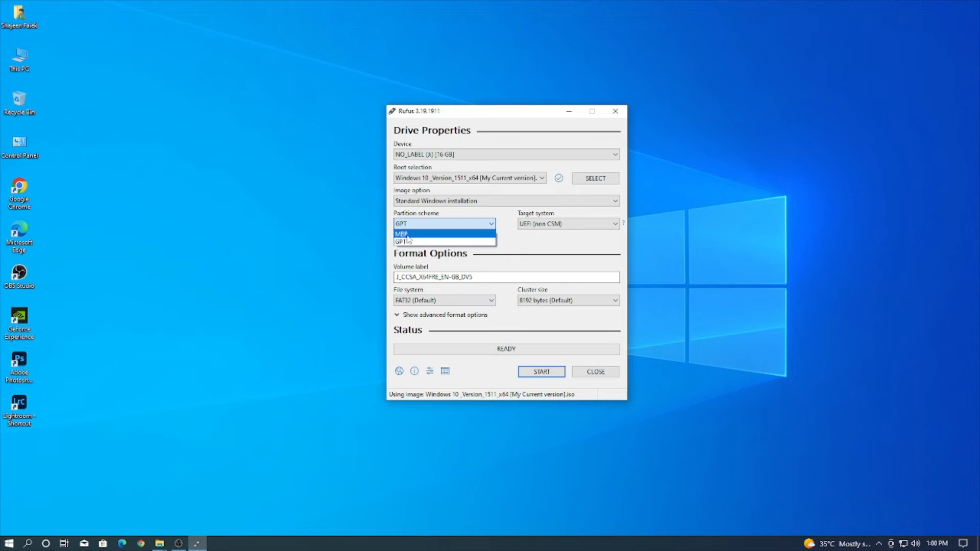
left_click(215, 218)
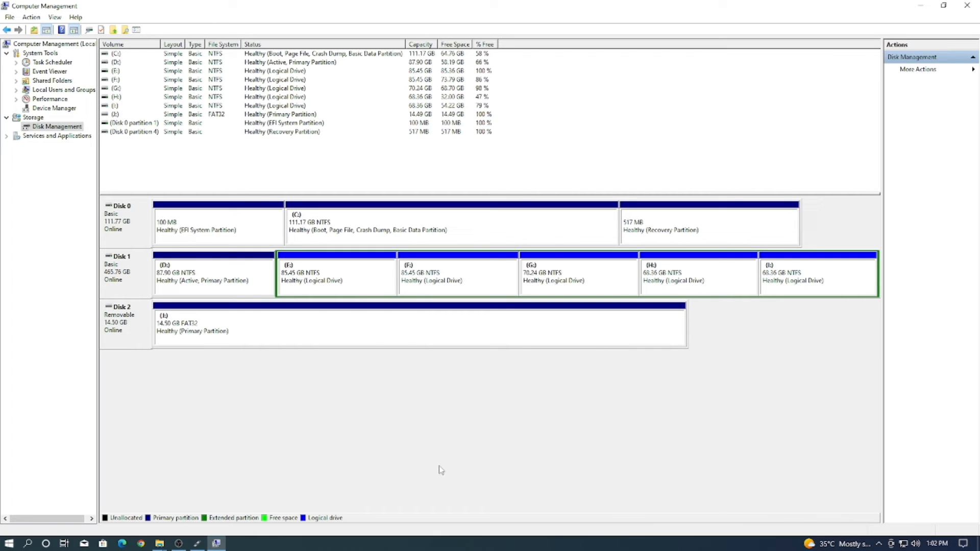
Restore down and close the Computer Management window, and refresh the desktop.
left_click(944, 5)
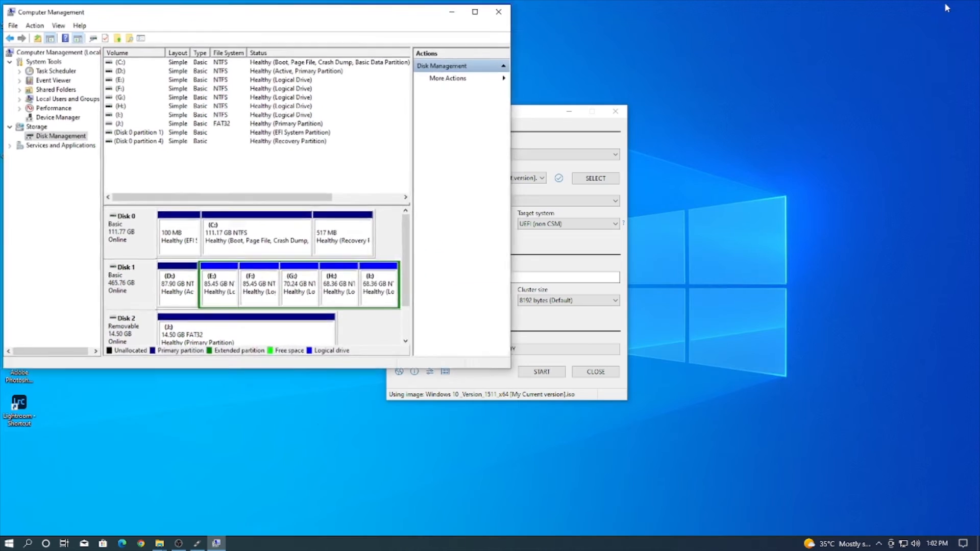
left_click(498, 17)
right_click(103, 94)
left_click(124, 125)
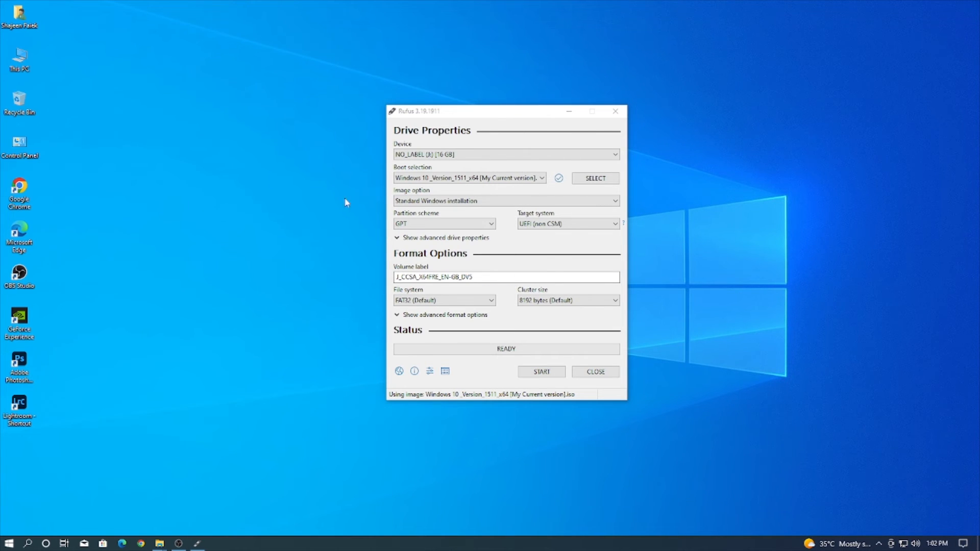
Open Disk Management from This PC, examine Disk 0's partition style in its volume properties, and close Computer Management.
right_click(24, 68)
left_click(78, 97)
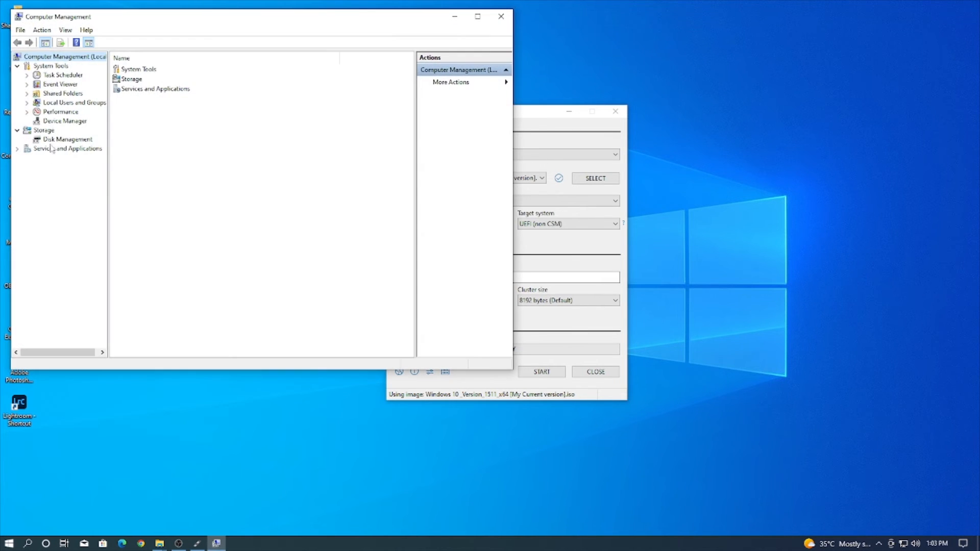
left_click(55, 140)
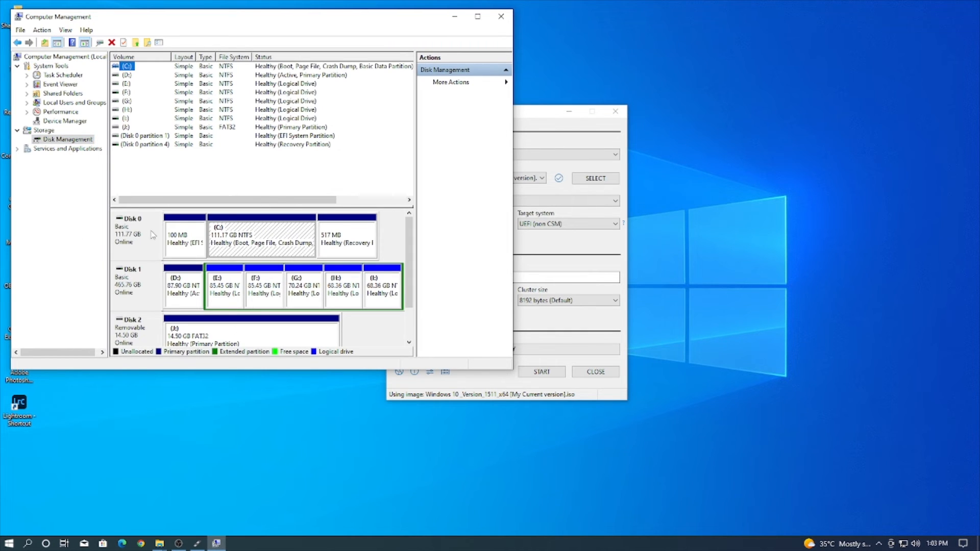
right_click(132, 237)
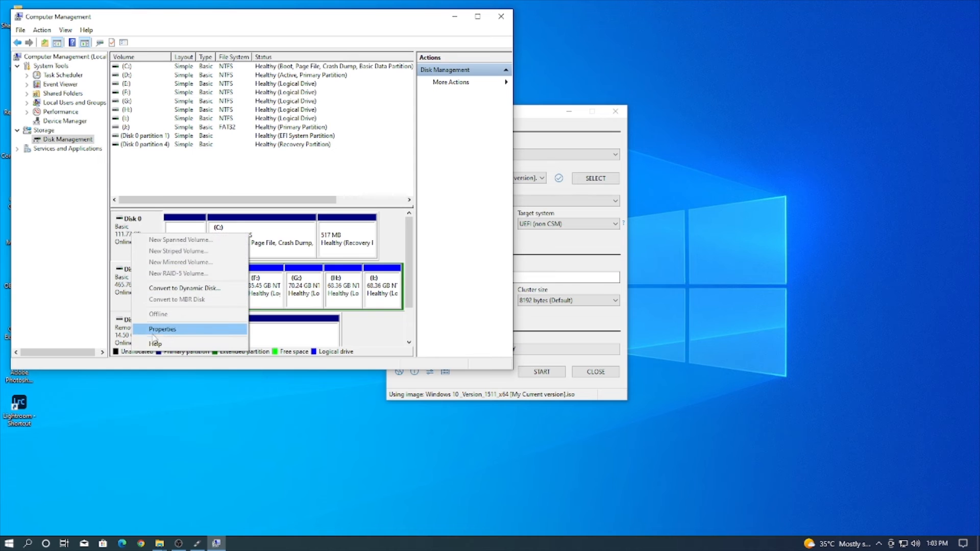
left_click(164, 331)
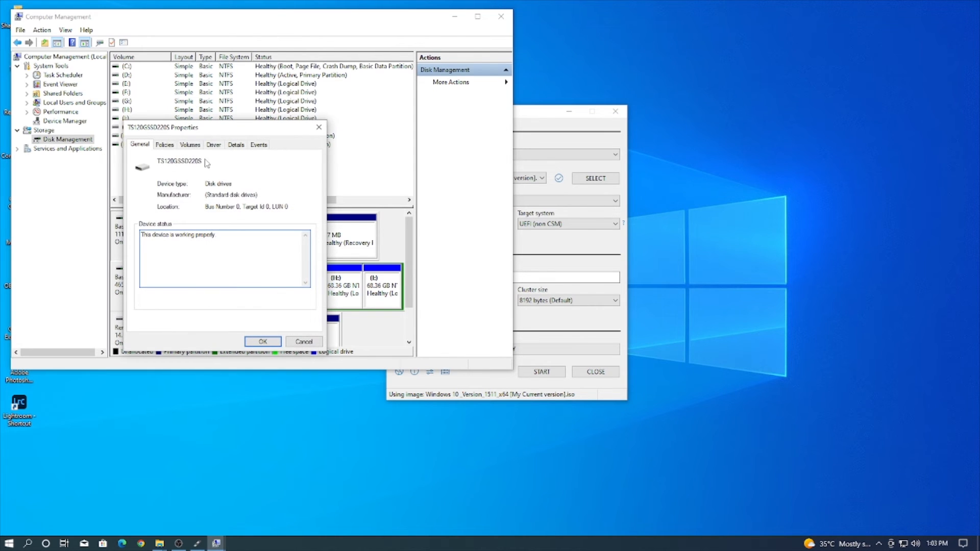
left_click(191, 147)
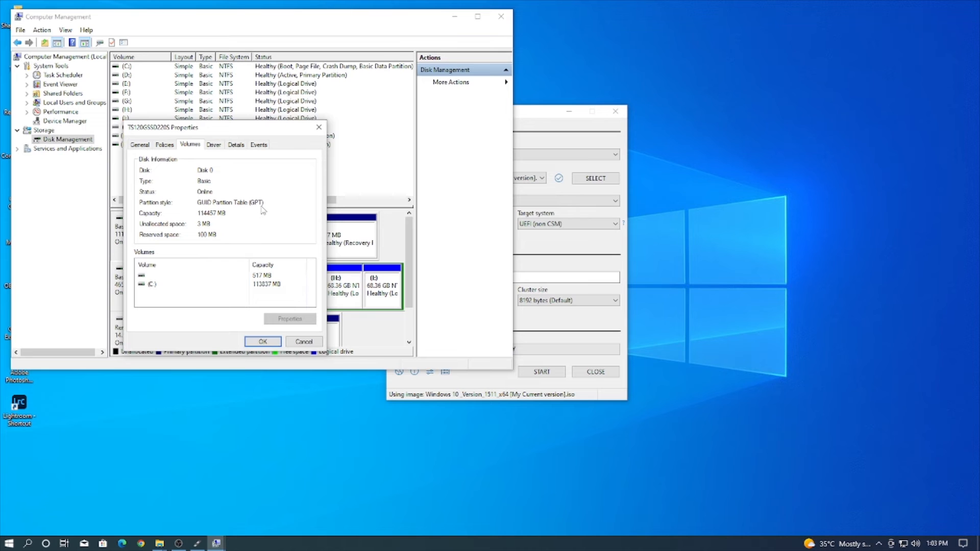
left_click(262, 341)
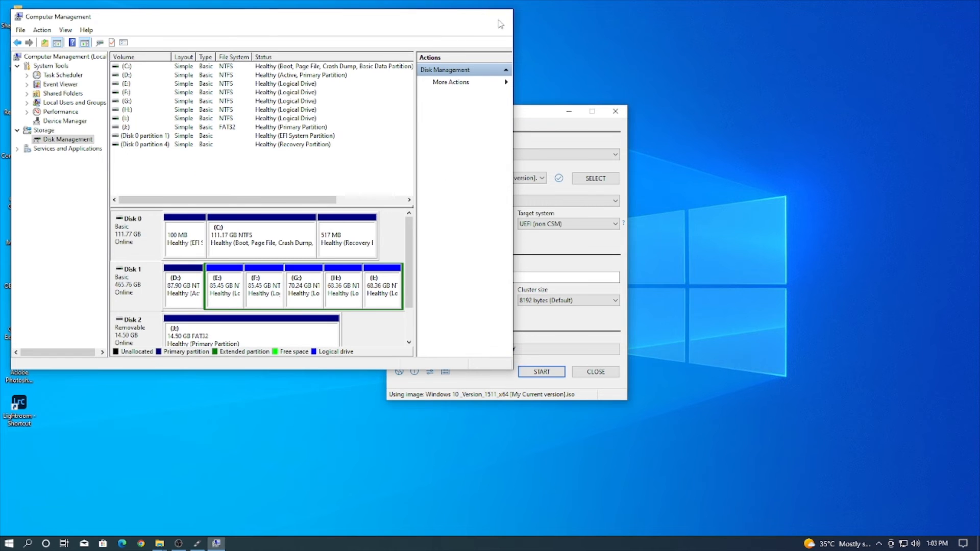
left_click(501, 16)
Choose the GPT partition scheme in Rufus and set the volume label to Windows 10.
left_click(442, 223)
left_click(413, 233)
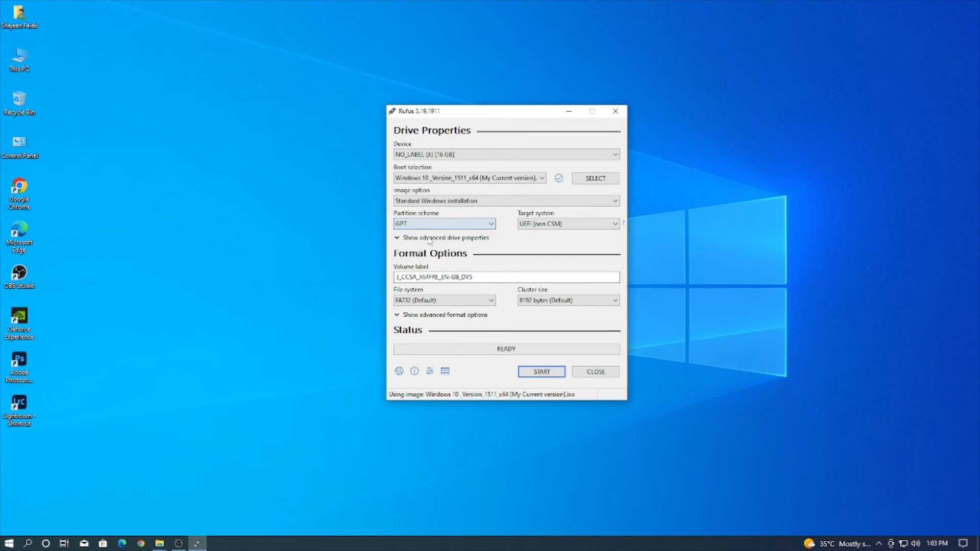
left_click_drag(480, 277, 341, 271)
type("Wind")
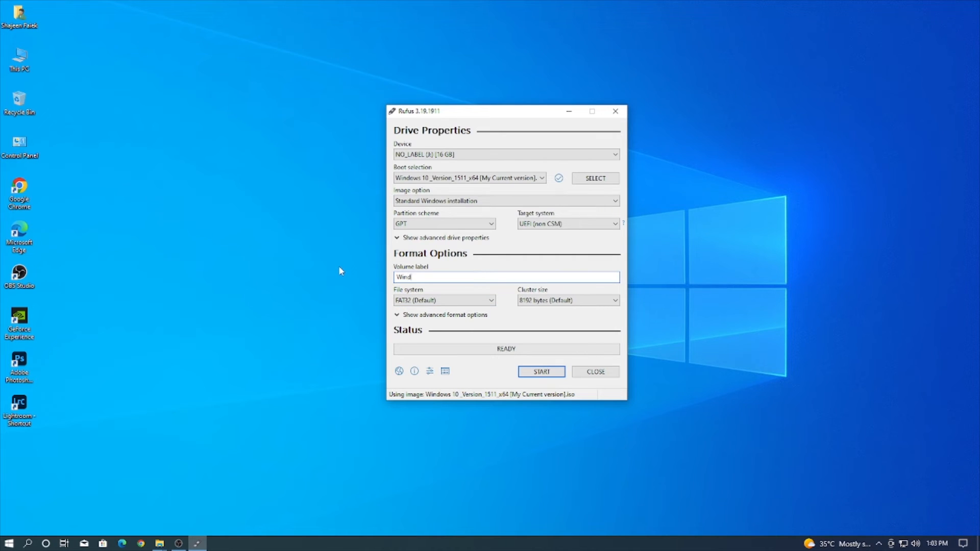
type("ows 10")
Reveal the advanced format and drive options, close Rufus without starting the format, and refresh the desktop.
left_click(426, 316)
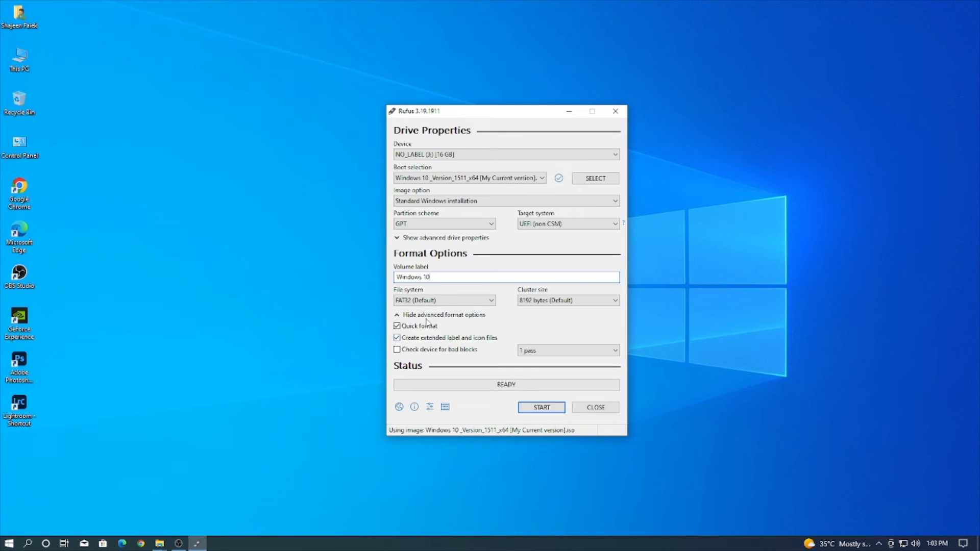
left_click(456, 238)
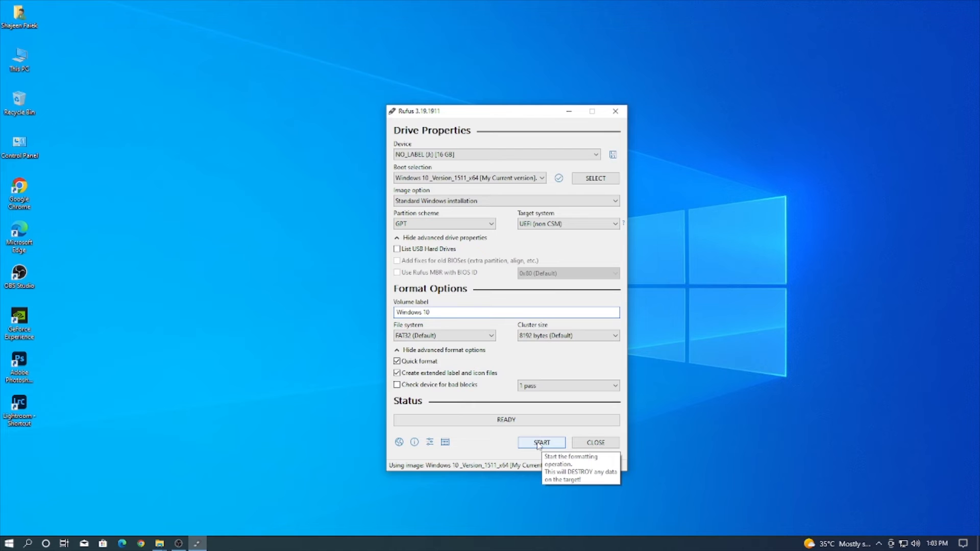
left_click(595, 443)
right_click(304, 214)
left_click(335, 245)
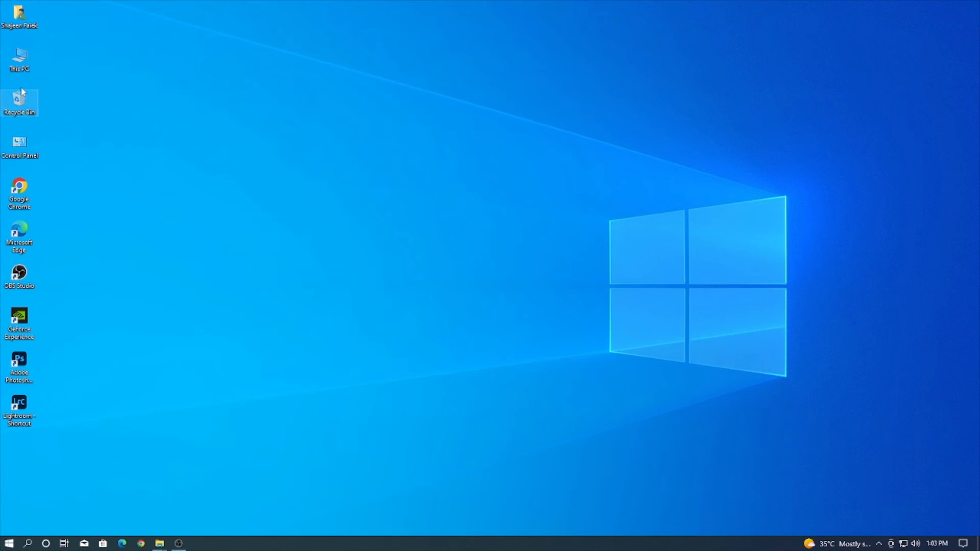
Extract the ventoy-1.0.78-windows archive in the Downloads folder.
double_click(20, 64)
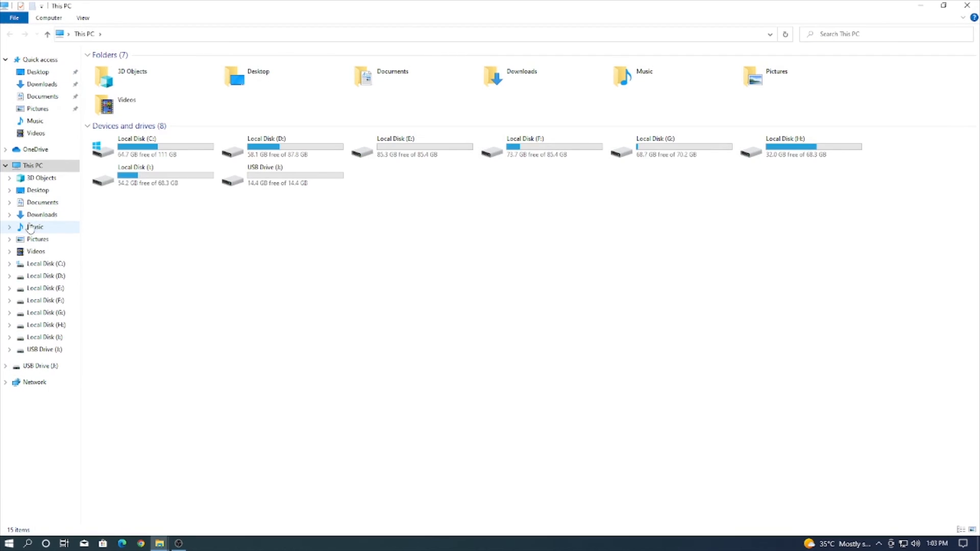
left_click(42, 214)
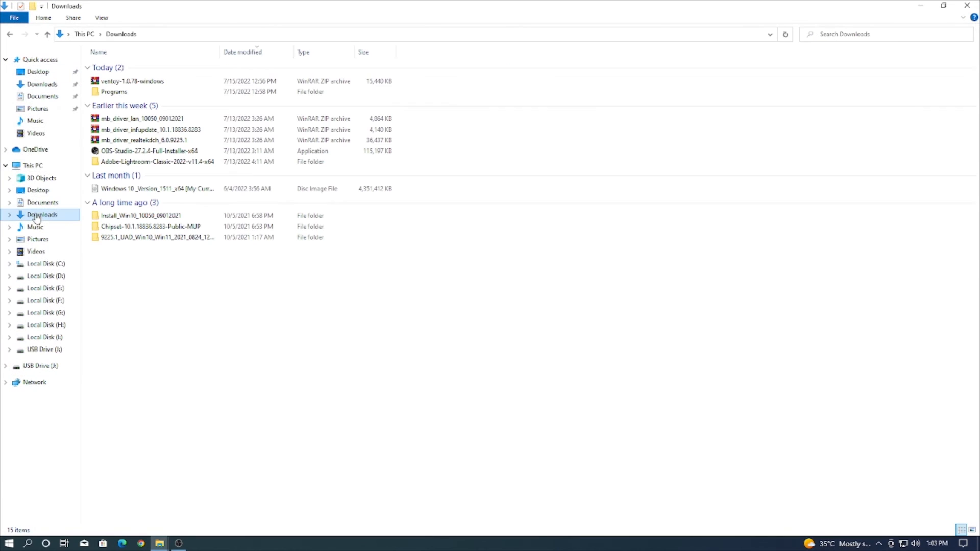
right_click(135, 86)
left_click(158, 129)
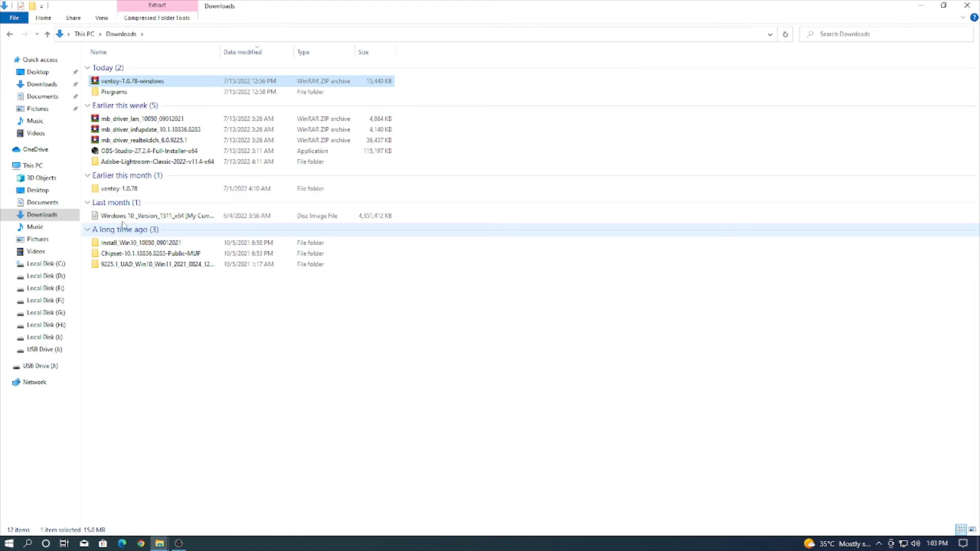
Launch Ventoy2Disk from the extracted ventoy-1.0.78 folder.
double_click(119, 189)
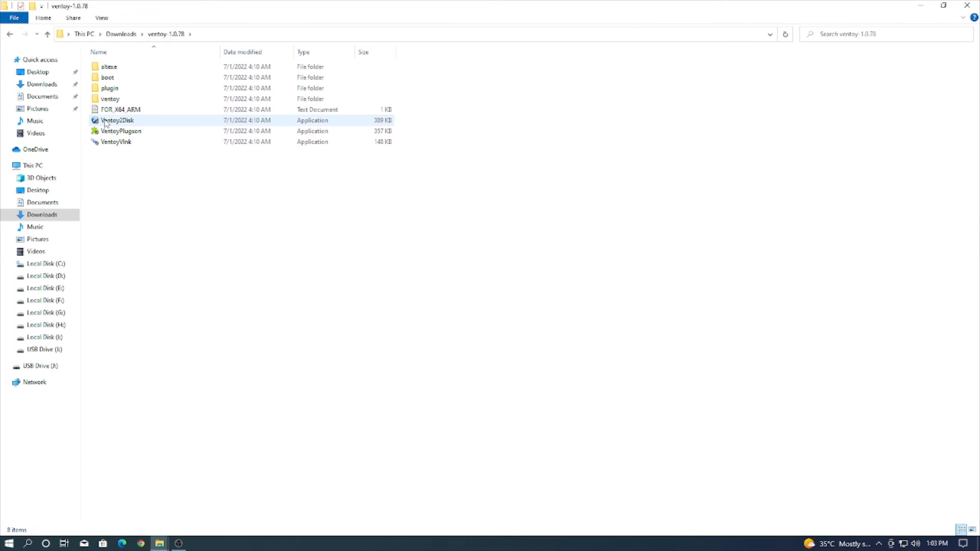
right_click(120, 123)
left_click(134, 134)
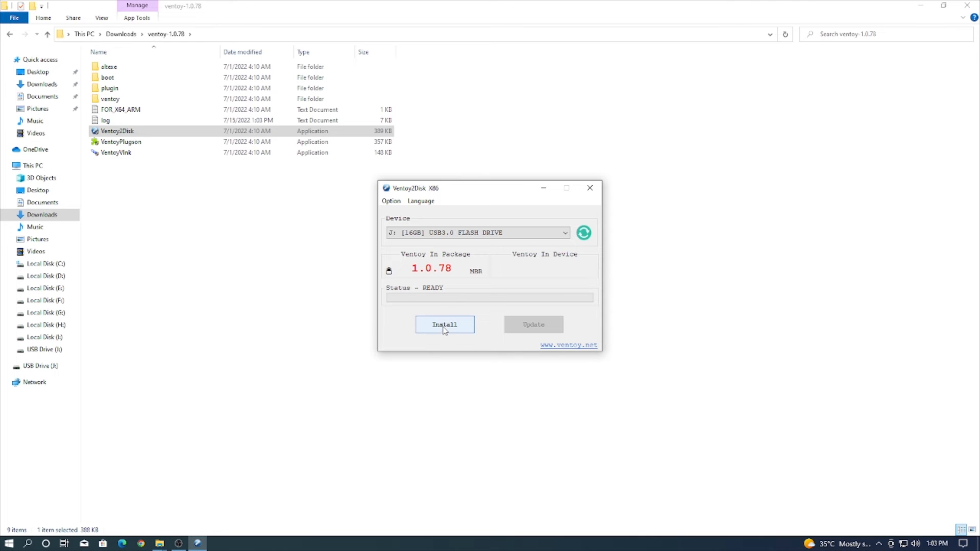
Install Ventoy on the J: 16GB USB3.0 flash drive, accepting the formatting of the device.
left_click(438, 235)
left_click(452, 244)
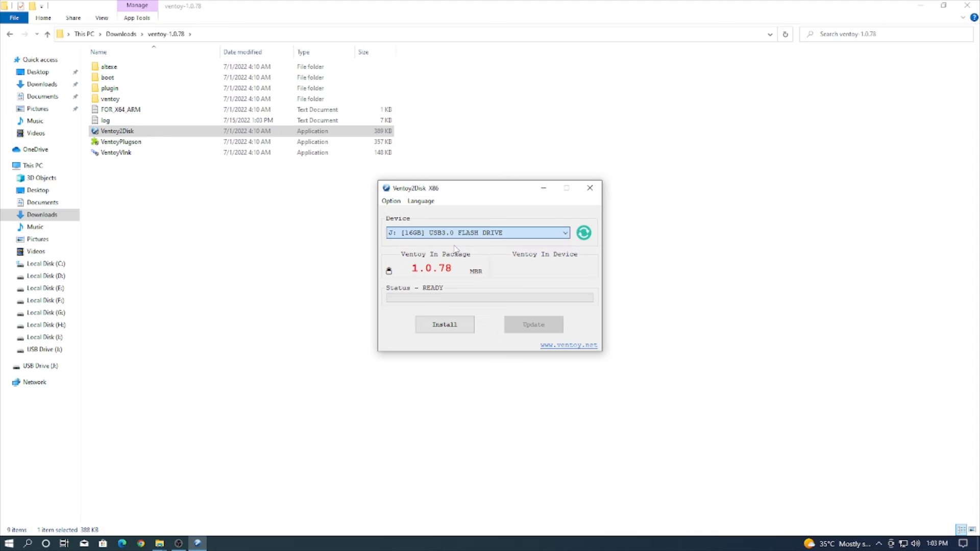
left_click(445, 329)
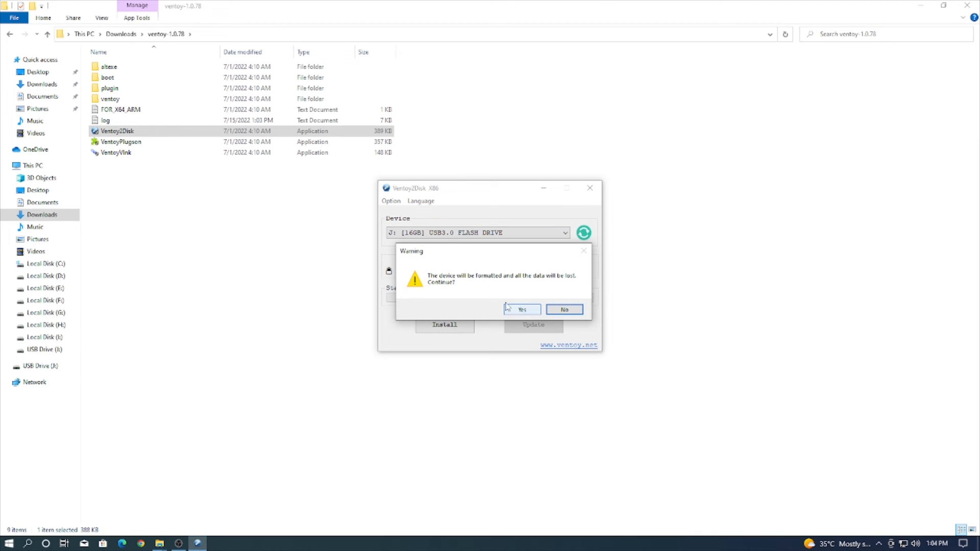
left_click(522, 309)
left_click(521, 310)
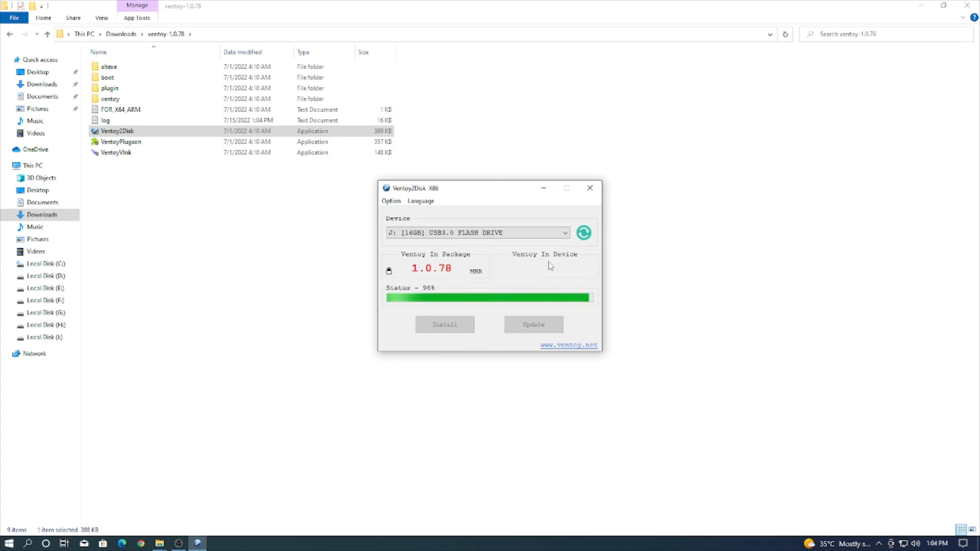
key("Return")
Close Ventoy2Disk, return to the desktop and refresh it.
left_click(589, 188)
key("super+d")
right_click(452, 215)
left_click(491, 243)
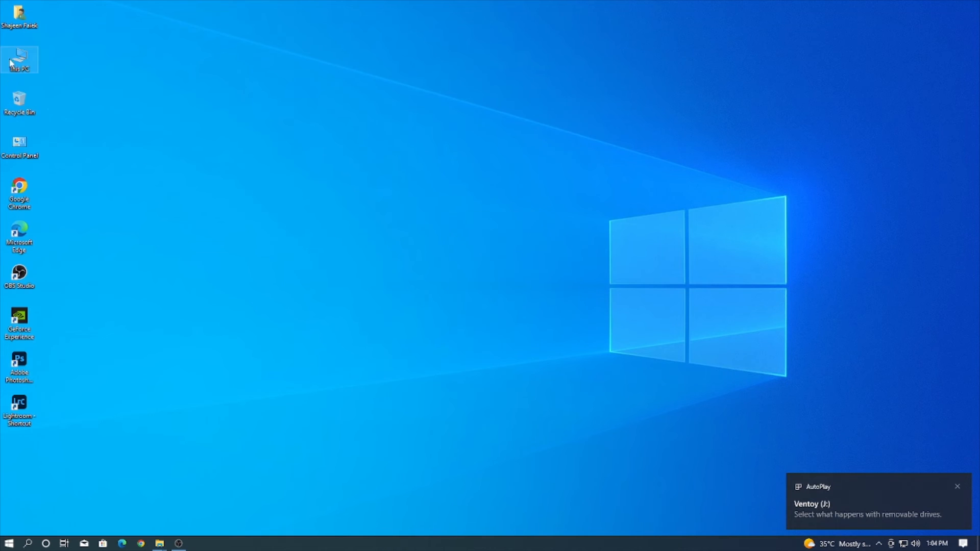
Copy the Windows 10 version 1511 x64 disc image from Downloads to the Ventoy (J:) drive.
double_click(20, 55)
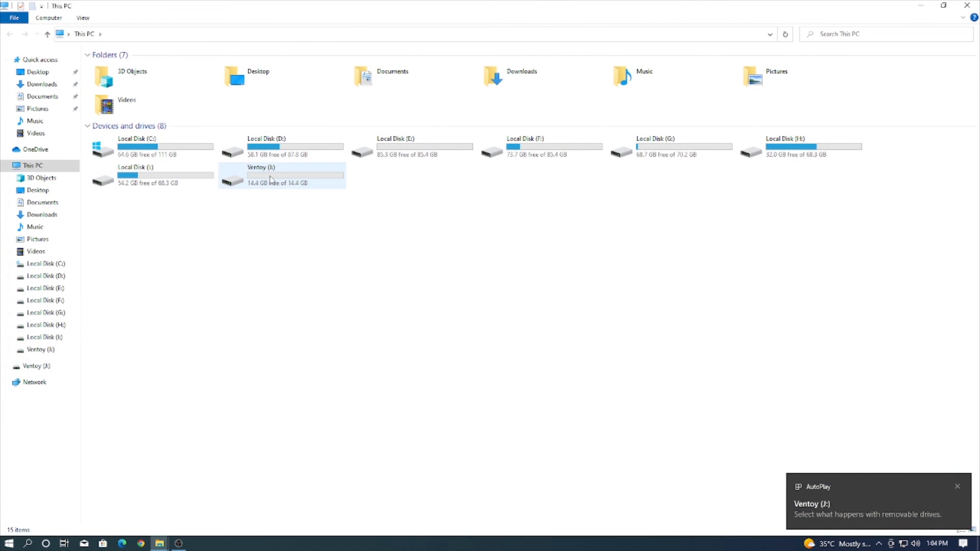
left_click(51, 215)
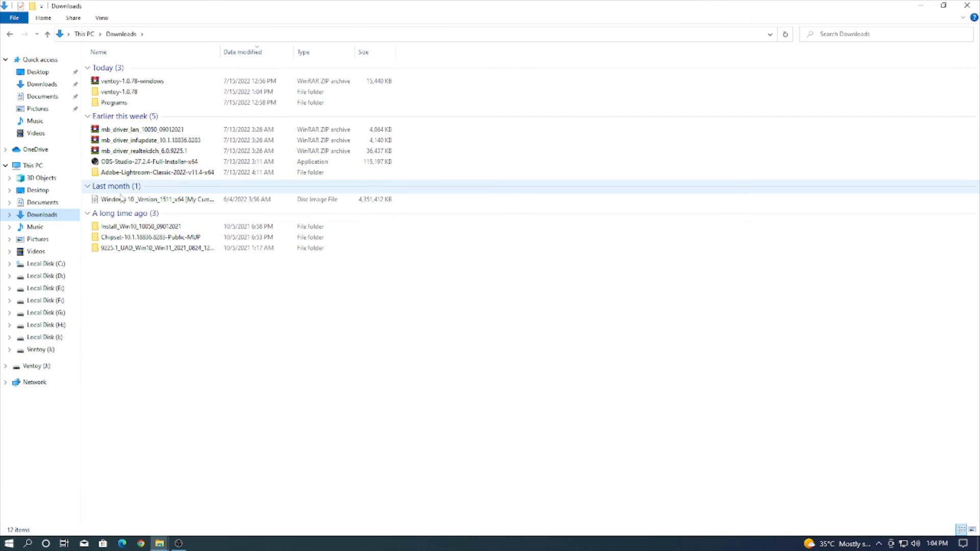
right_click(122, 200)
left_click(145, 408)
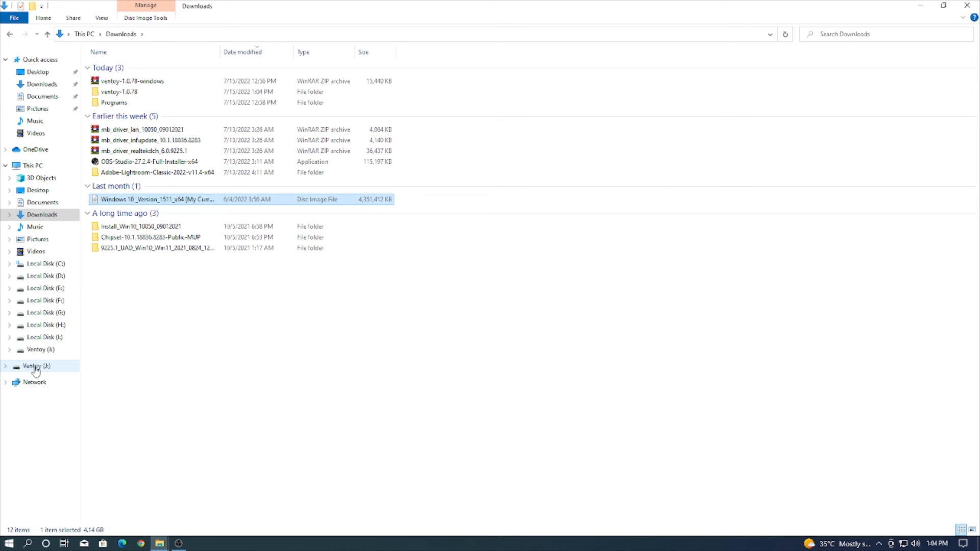
left_click(34, 367)
left_click(39, 350)
right_click(240, 180)
left_click(265, 250)
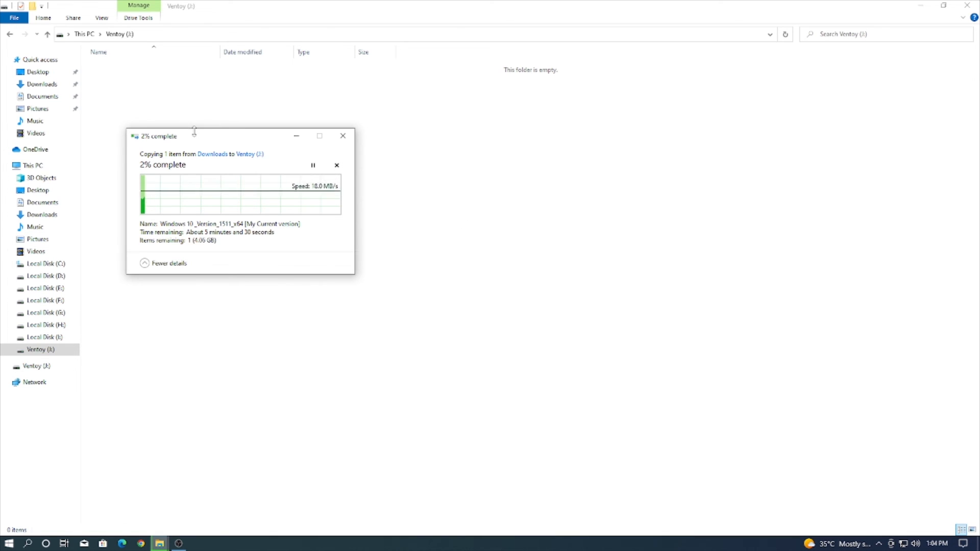
left_click_drag(195, 132, 359, 131)
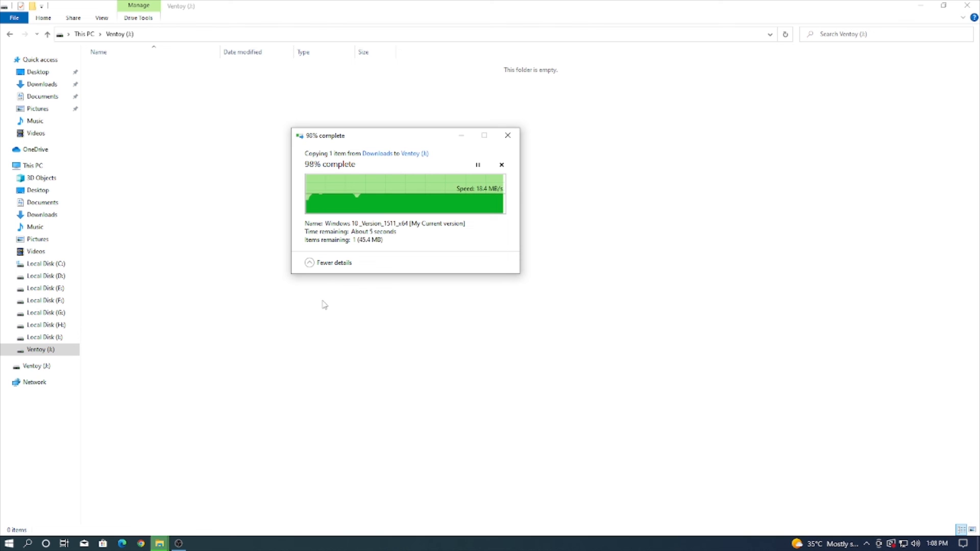
Refresh the desktop and open the Ventoy (J:) drive from This PC to check the copied image.
right_click(301, 221)
left_click(346, 260)
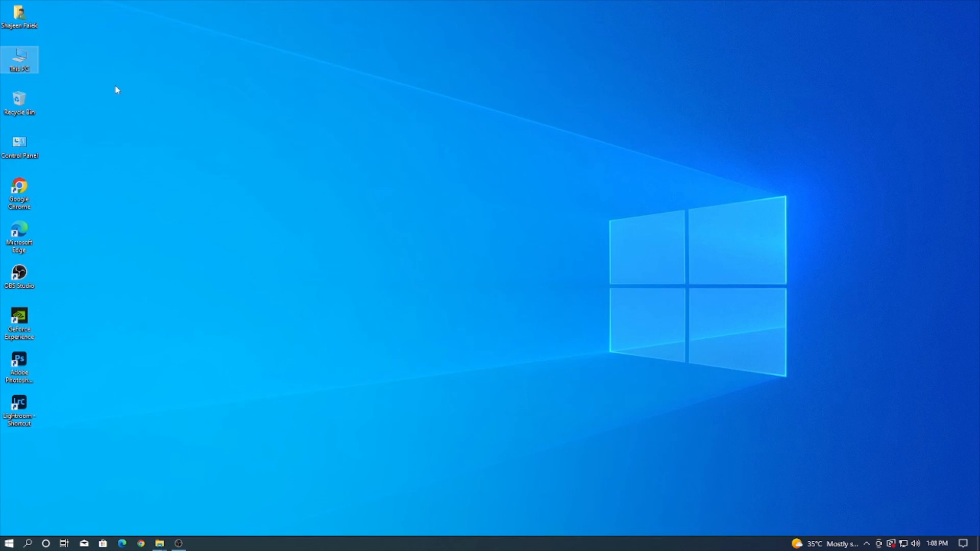
right_click(116, 90)
left_click(133, 114)
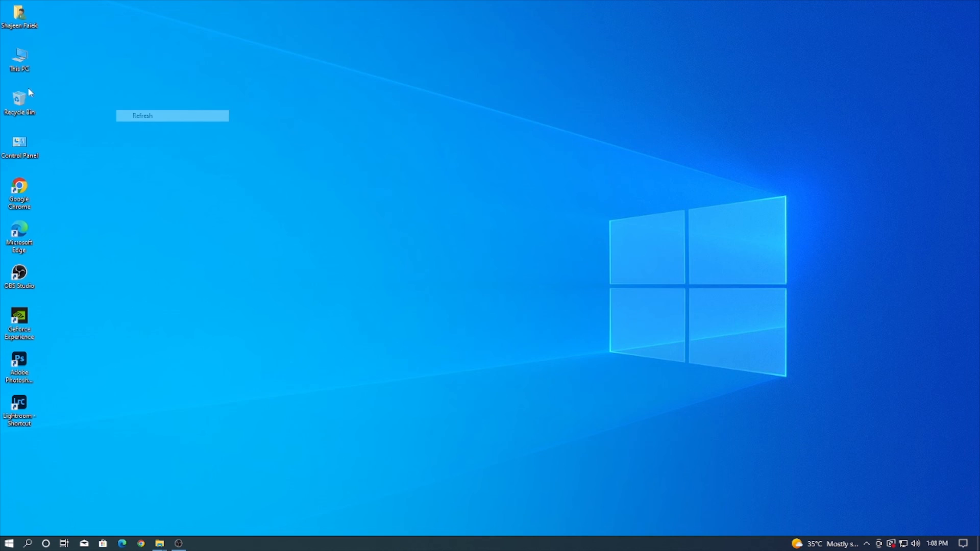
double_click(26, 68)
double_click(270, 177)
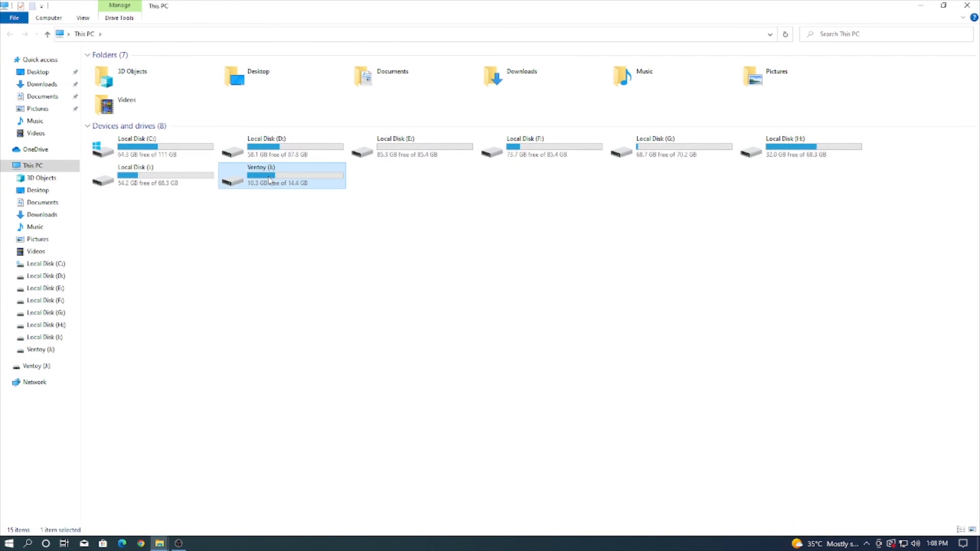